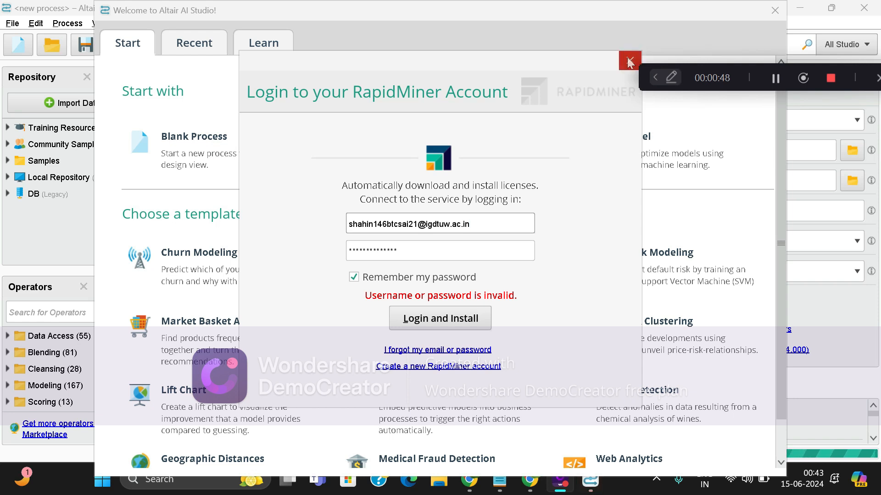
- Dismiss the account login prompt and start a new blank process from the welcome screen
left_click(629, 60)
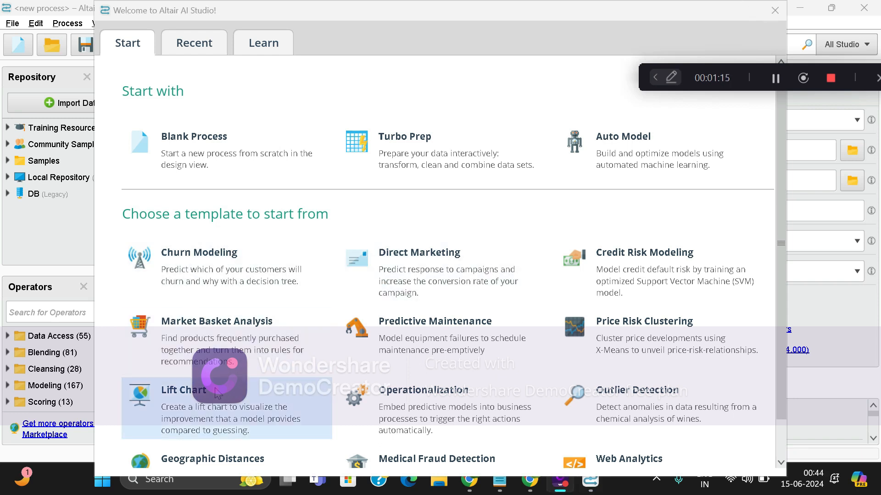
scroll(367, 287, "down", 2)
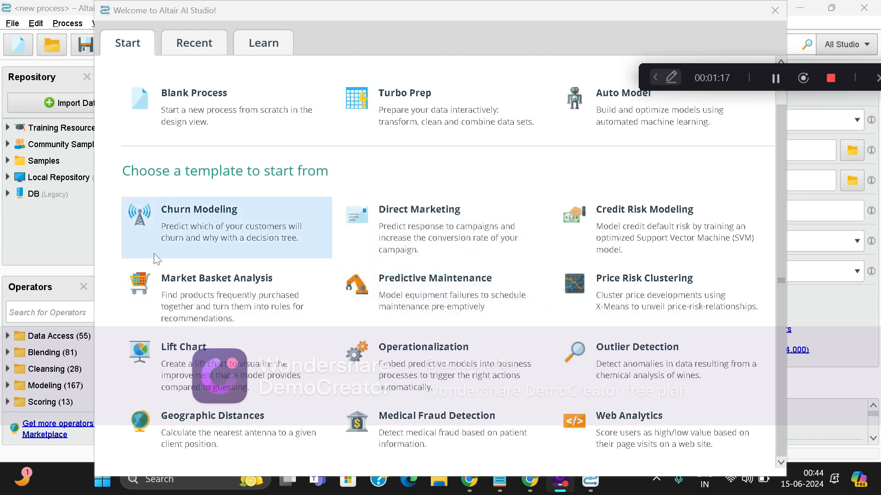
scroll(364, 258, "up", 2)
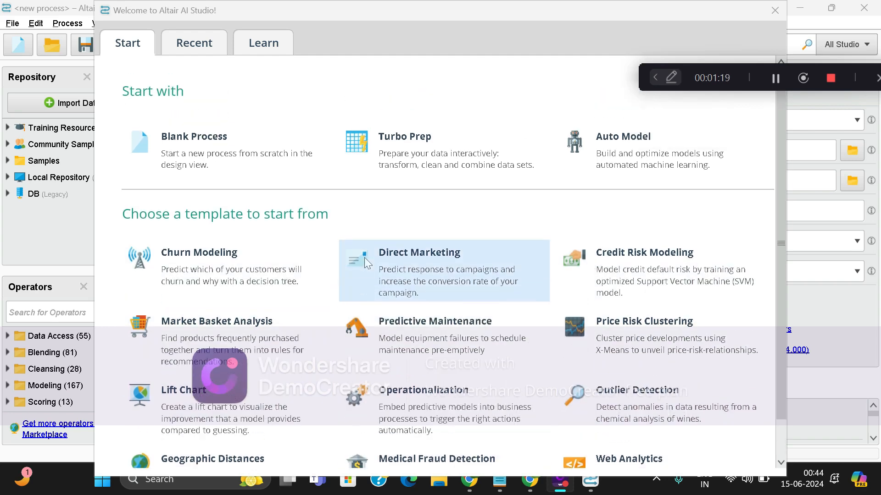
left_click(230, 142)
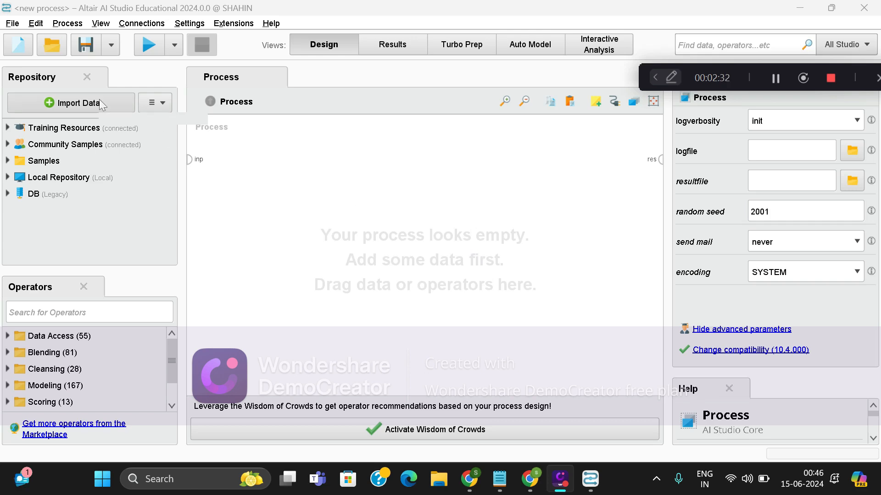
- Start a data import from this computer and choose The_Cancer_data_1500_V2.csv in the Downloads folder as the source file
left_click(101, 103)
left_click(329, 146)
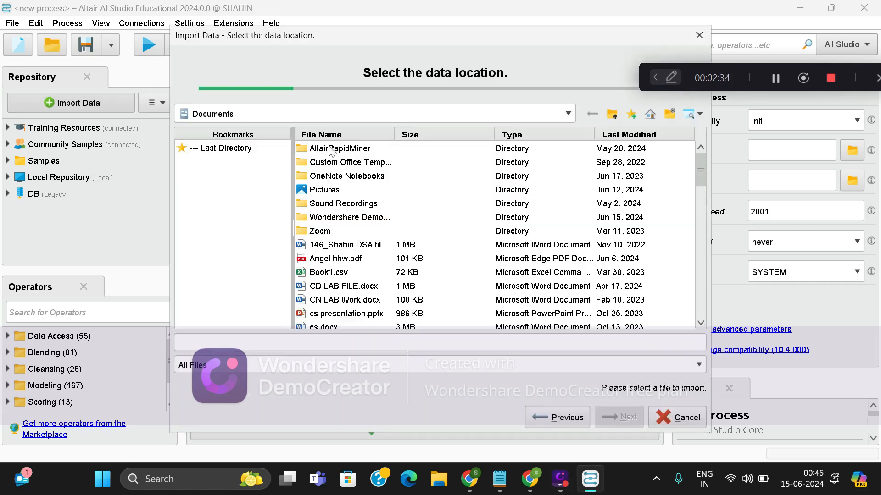
left_click(252, 115)
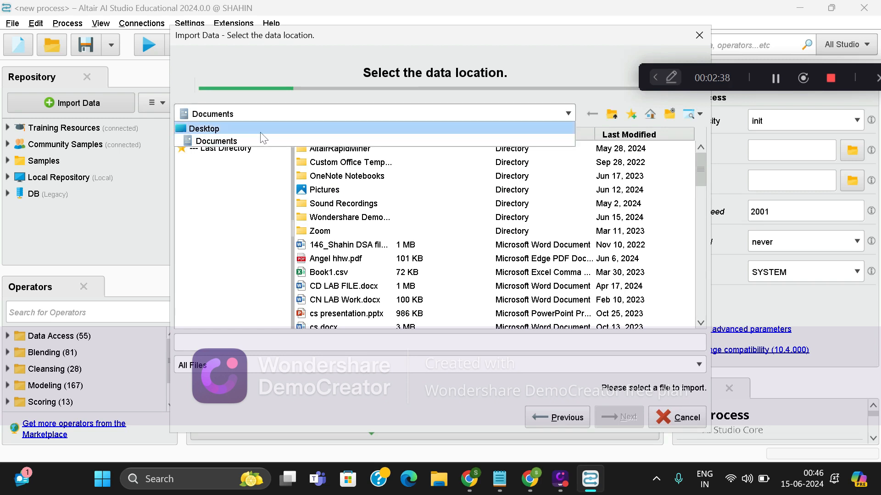
left_click(260, 130)
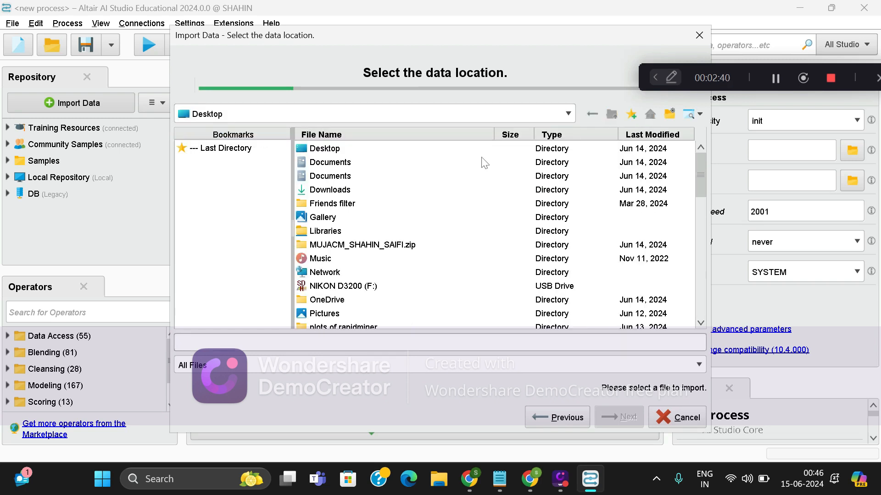
left_click(663, 135)
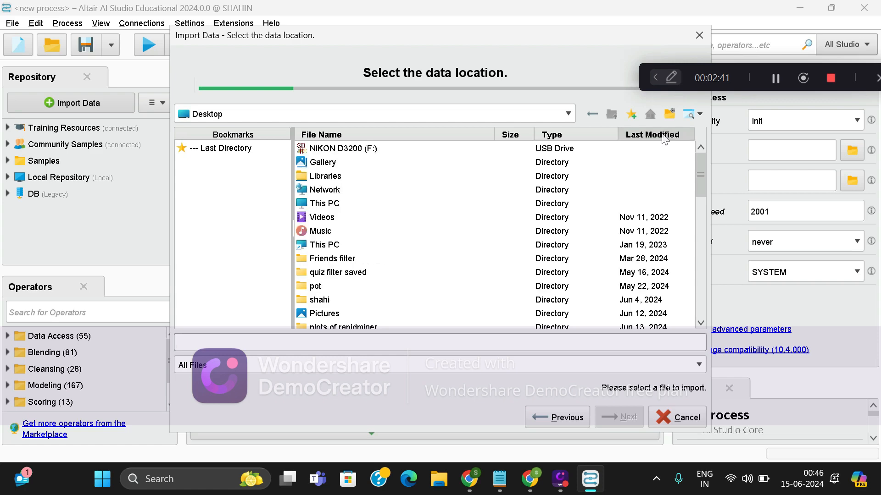
left_click(775, 78)
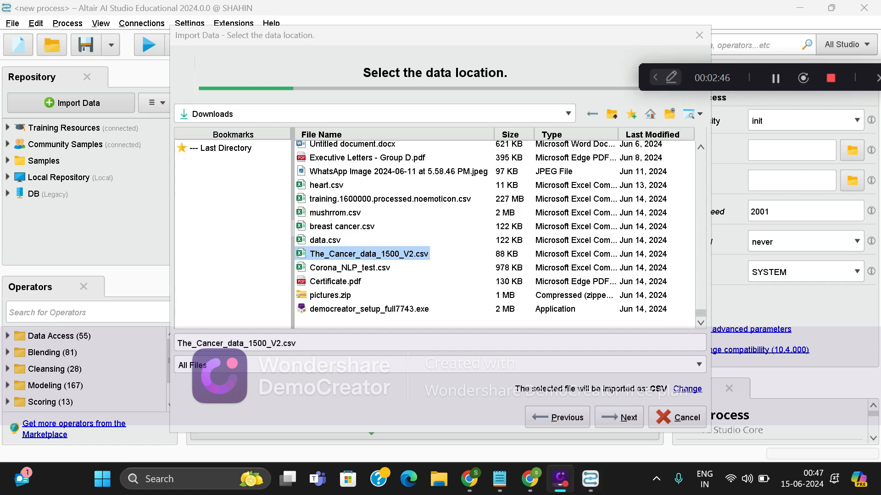
left_click(624, 417)
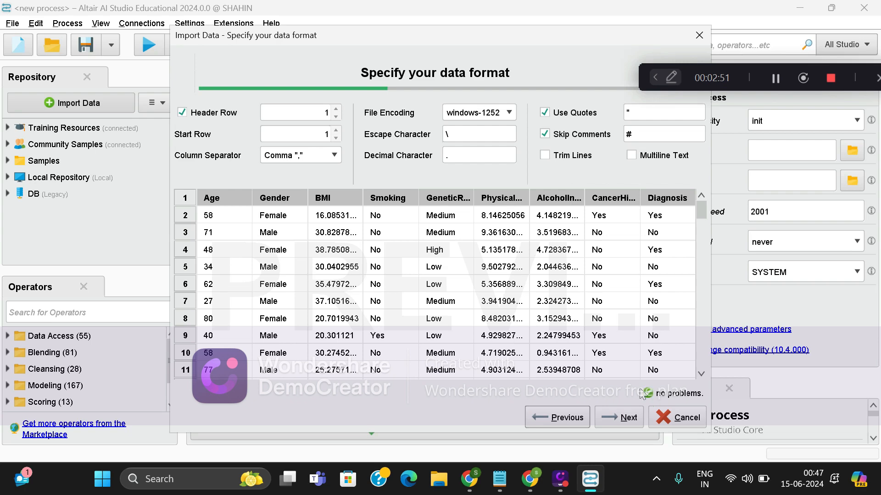
- Accept the default data format and column types and store the imported table in the data folder of the Local Repository
left_click(624, 418)
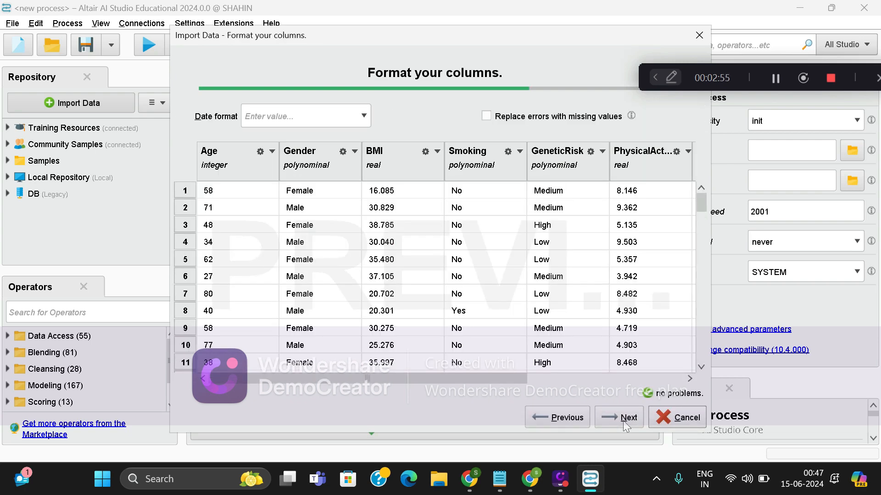
left_click(623, 419)
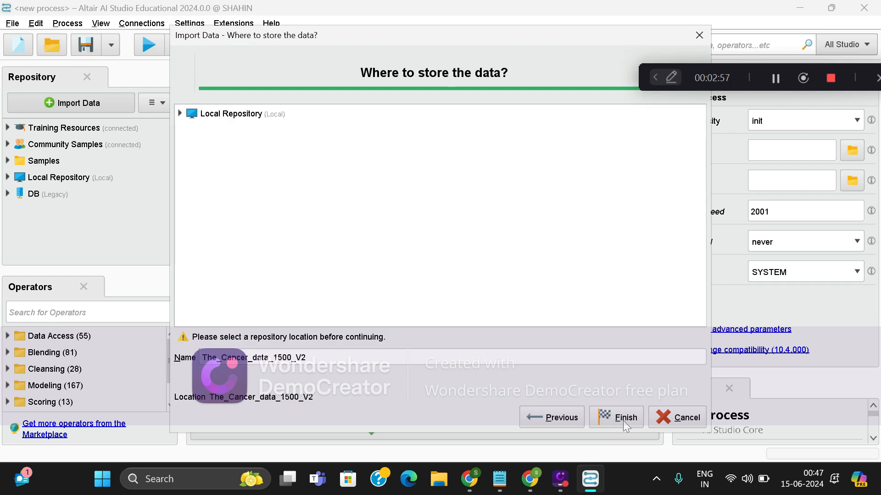
left_click(182, 114)
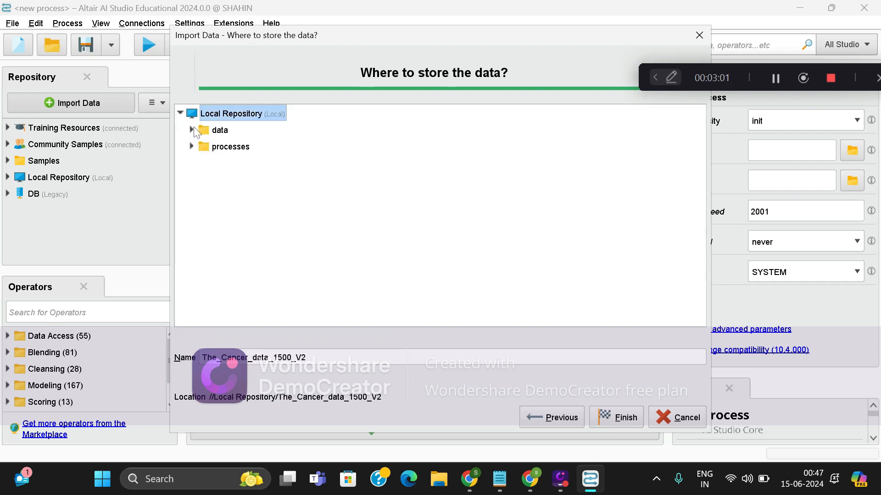
left_click(194, 129)
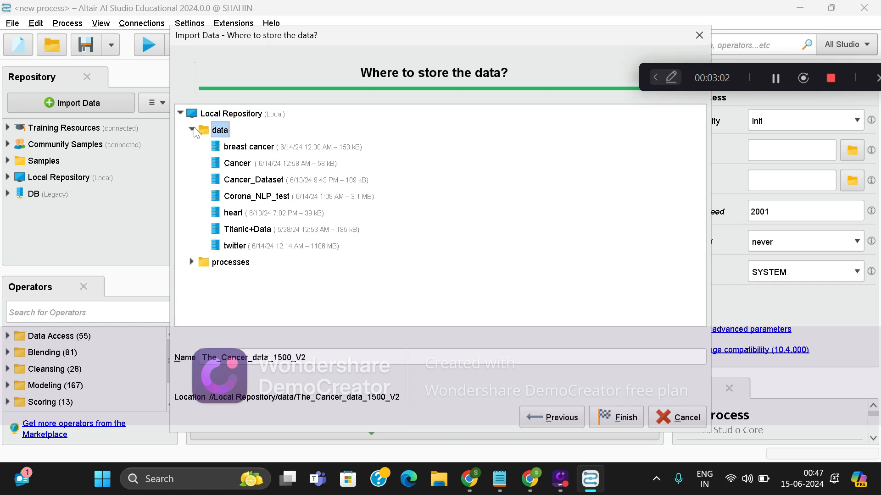
left_click(616, 418)
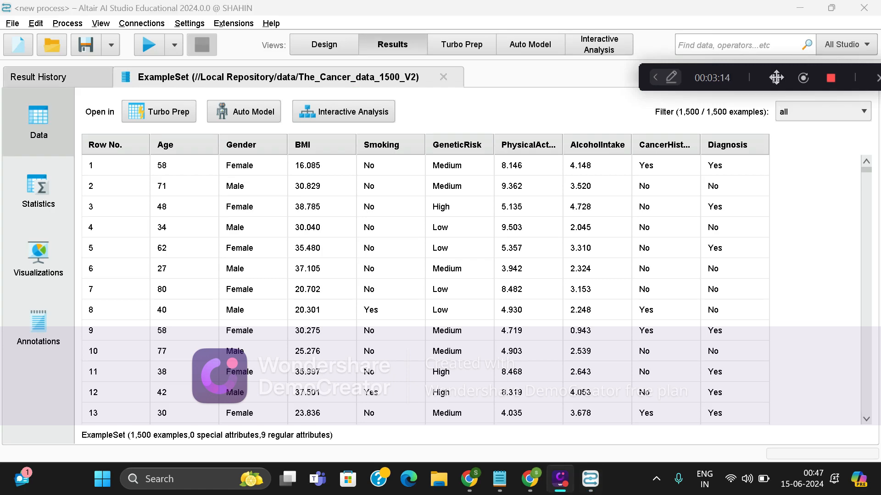
- Return to the process design and add the The_Cancer_data_1500_V2 dataset from the repository's data folder to the empty process
left_click(320, 53)
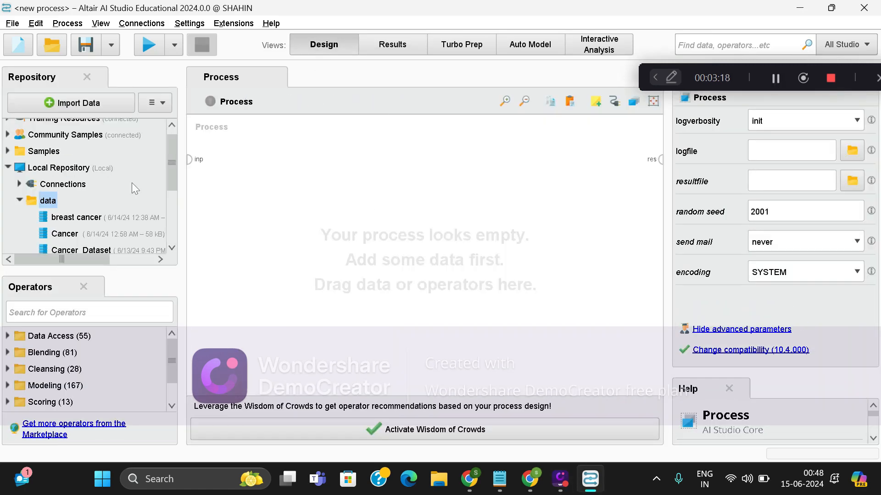
scroll(133, 184, "down", 1)
scroll(131, 183, "down", 2)
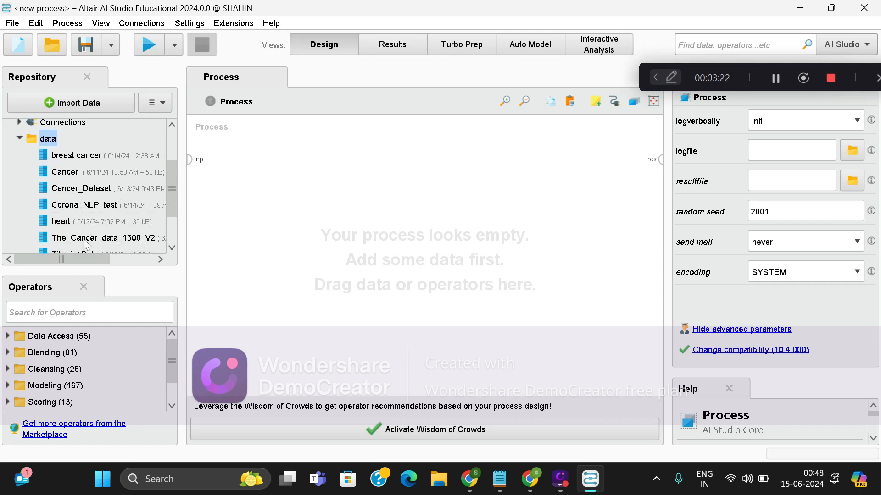
scroll(79, 222, "down", 1)
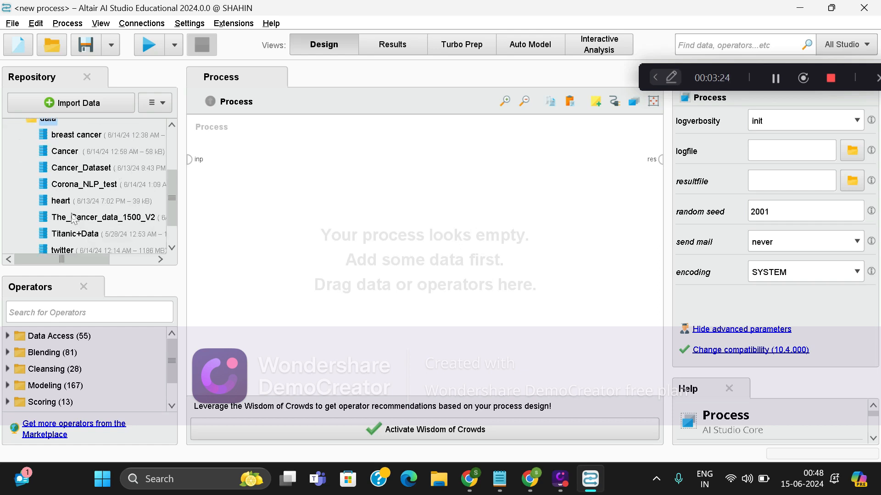
left_click(75, 220)
mouse_move(75, 220)
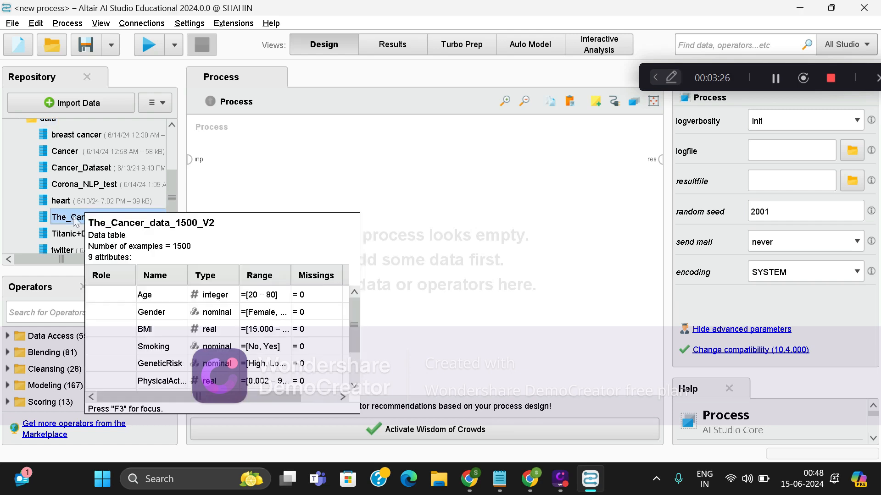
left_click_drag(75, 221, 253, 151)
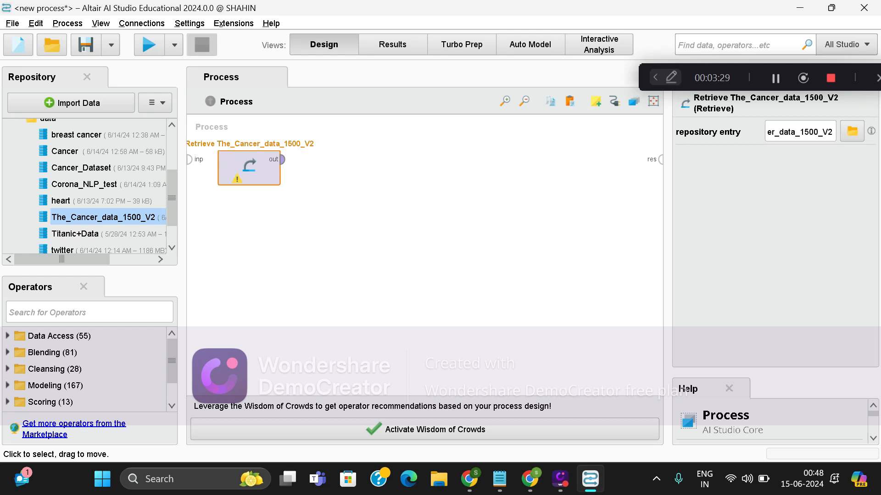
- Connect the Retrieve operator's output to the process result port and run the process
left_click(283, 159)
left_click(655, 159)
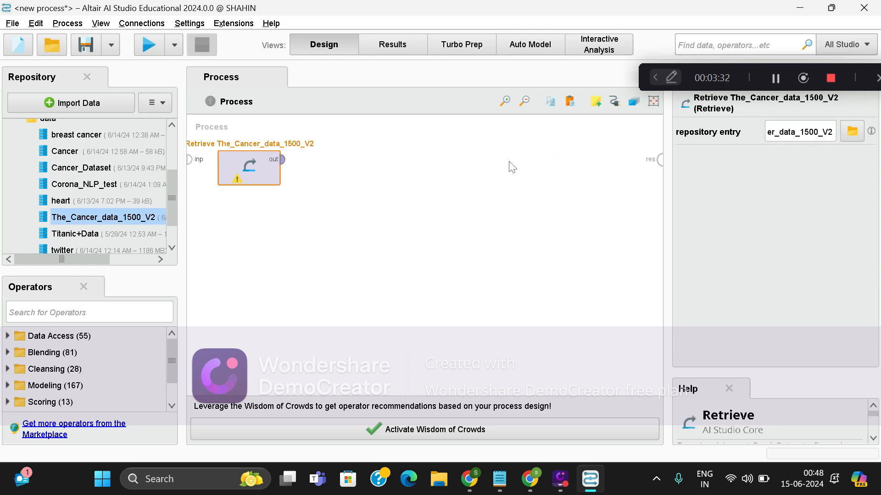
left_click(283, 159)
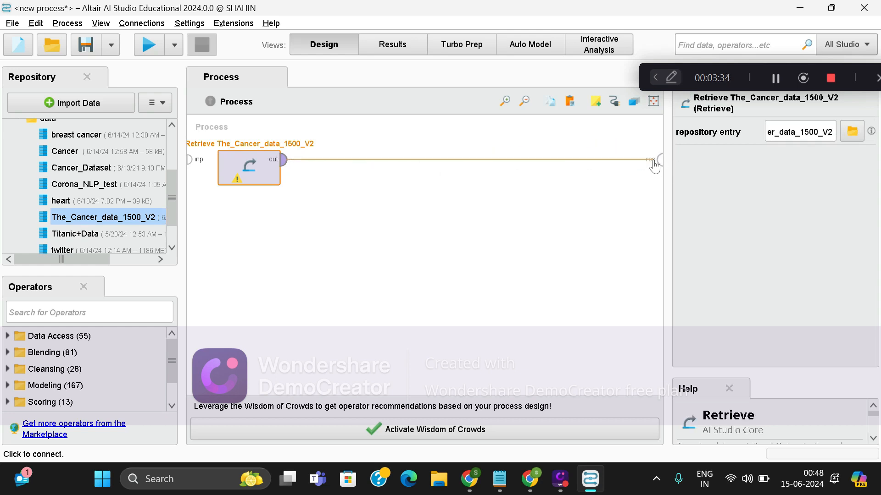
left_click(660, 160)
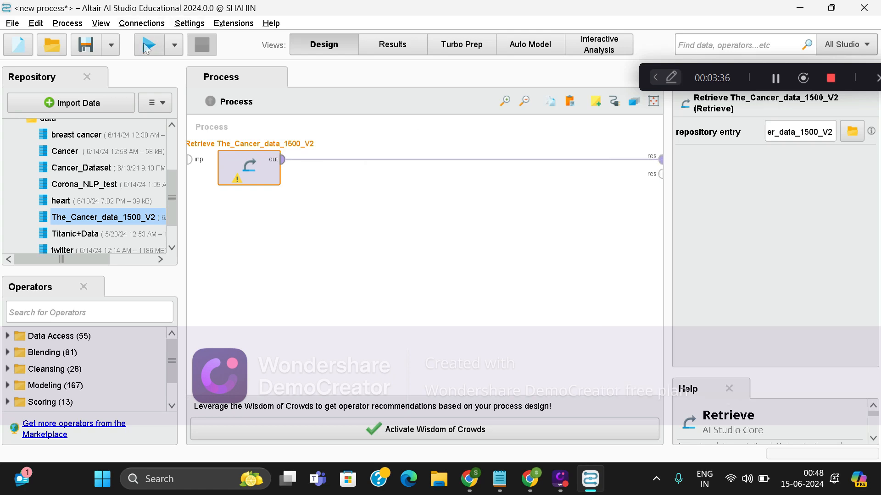
left_click(146, 48)
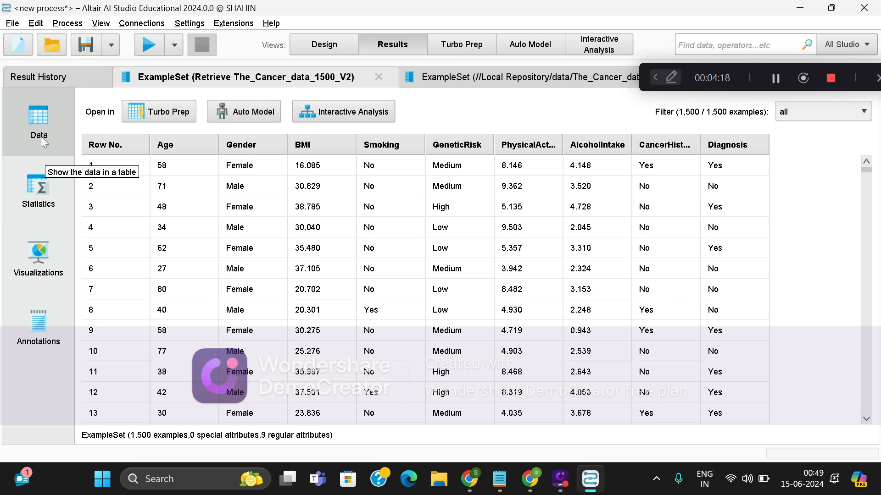
- Review the dataset's attribute statistics, expanding and collapsing the details of the Age attribute
left_click(35, 221)
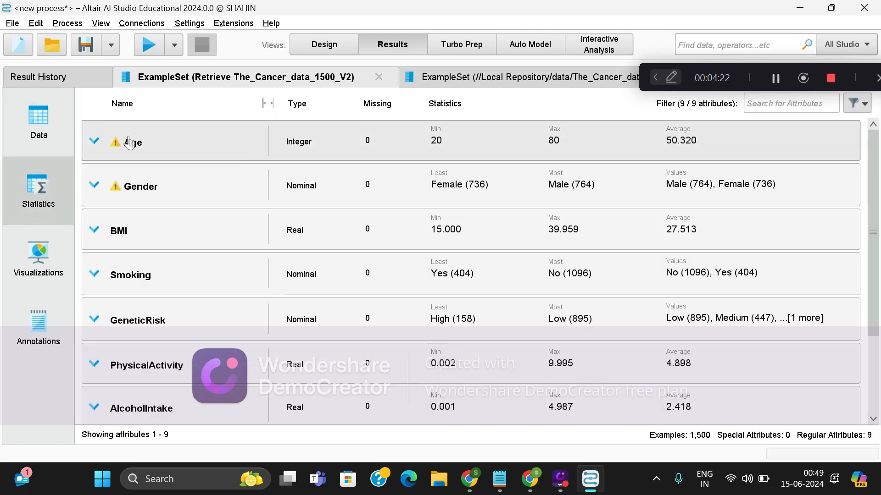
left_click(93, 145)
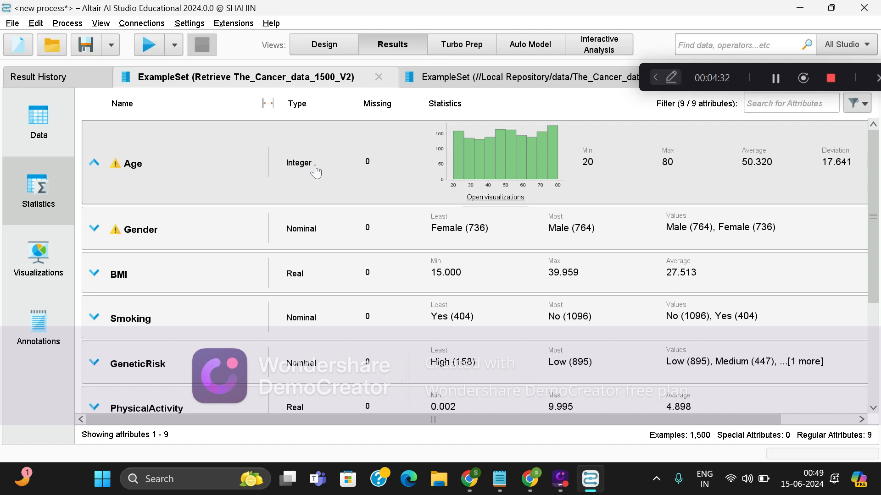
left_click(117, 156)
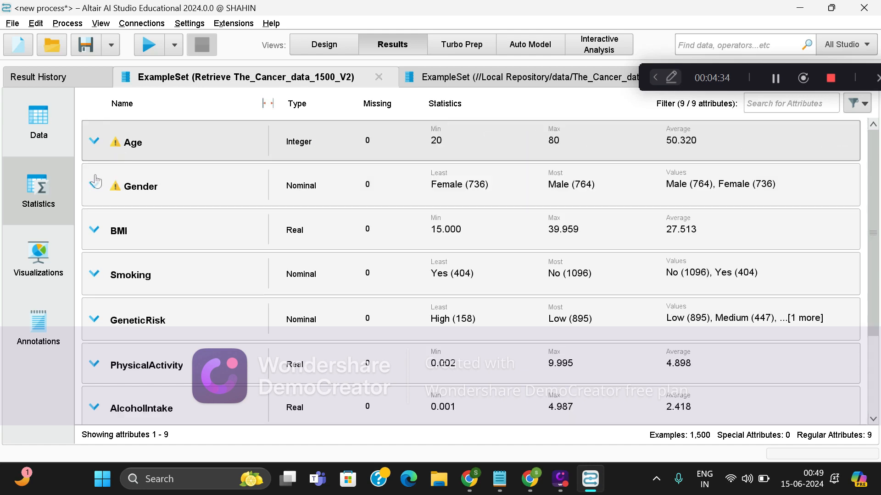
- Open the dataset's visualizations and change the plot type to Histogram for the BMI column
left_click(36, 260)
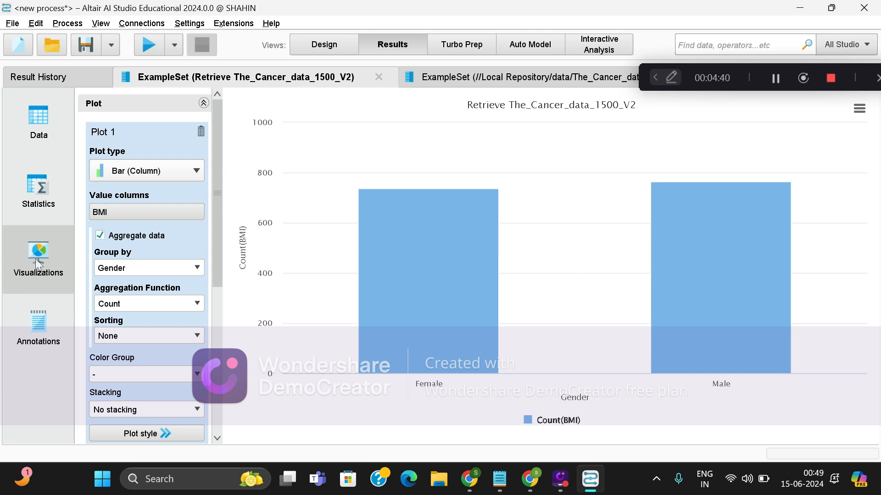
left_click(182, 170)
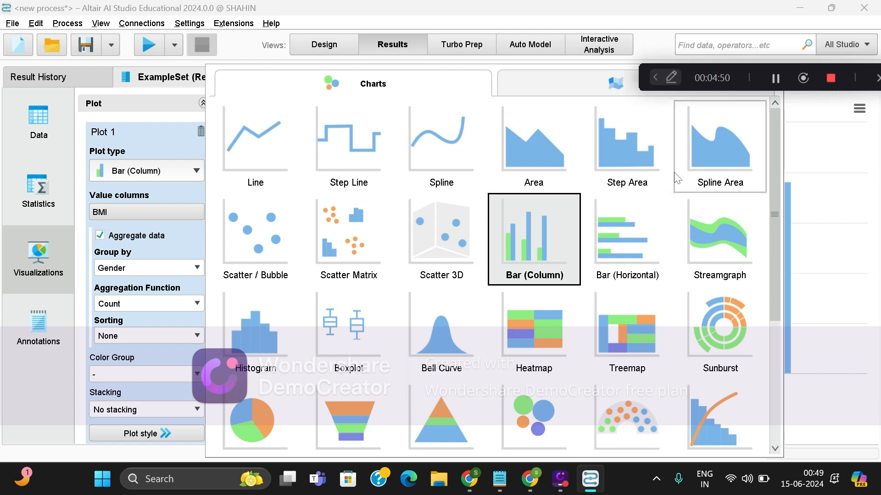
scroll(439, 312, "down", 3)
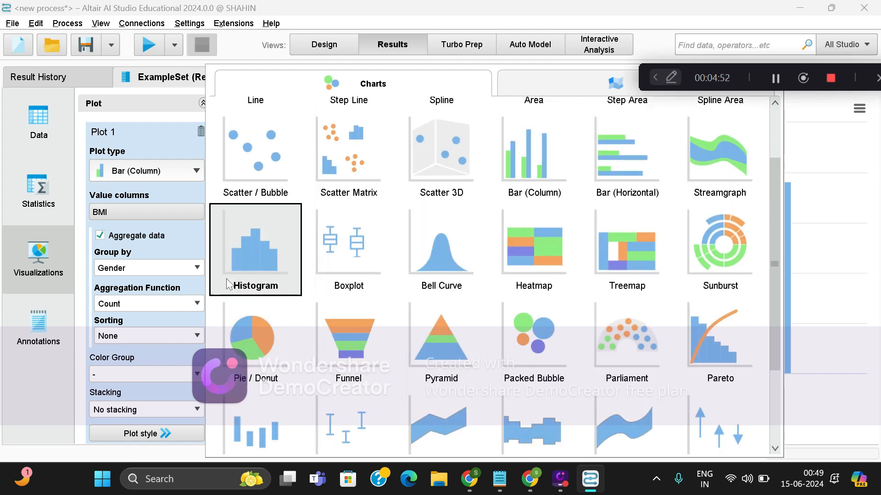
left_click(232, 282)
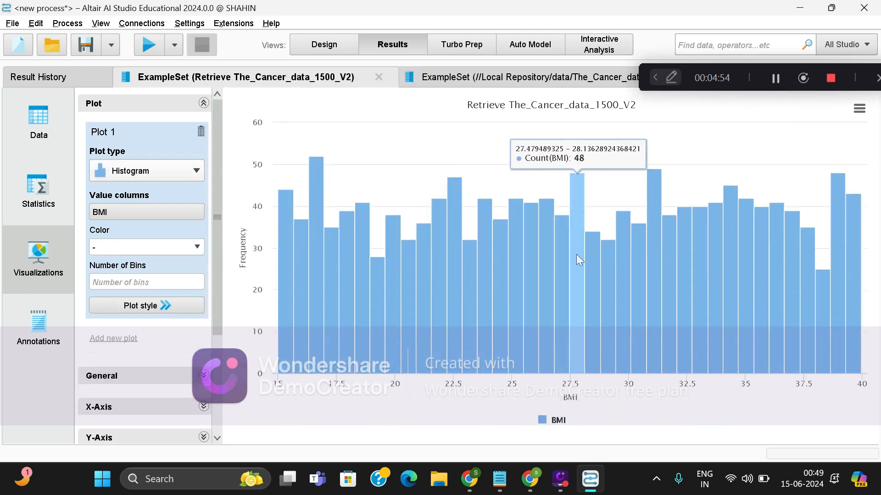
- Return to the process design, search the operators for "aggregate", and run the process again
left_click(343, 46)
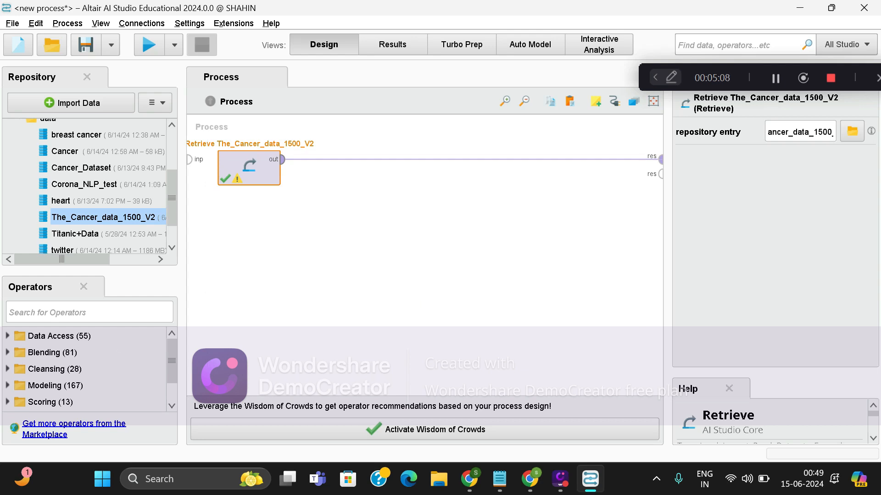
left_click(89, 312)
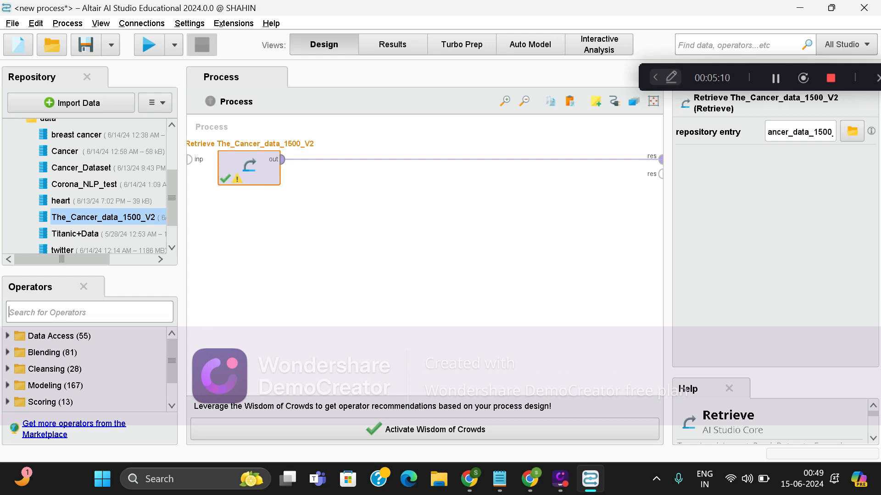
type("aggregate")
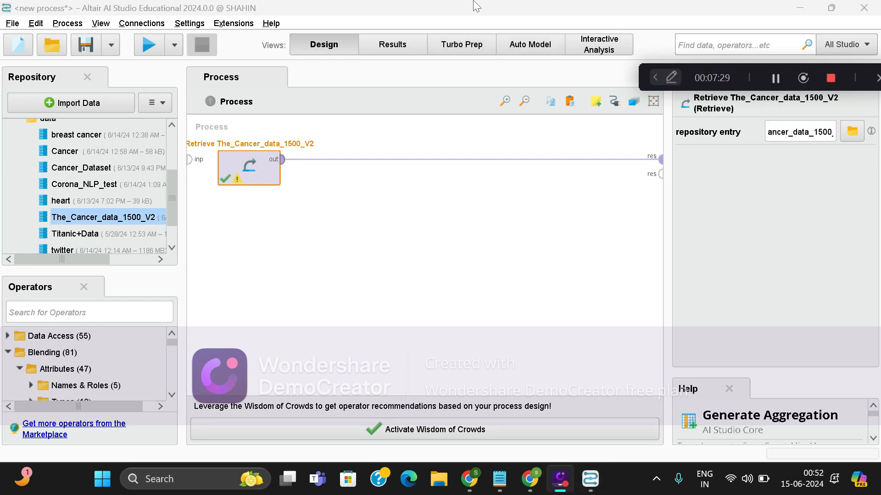
left_click(149, 46)
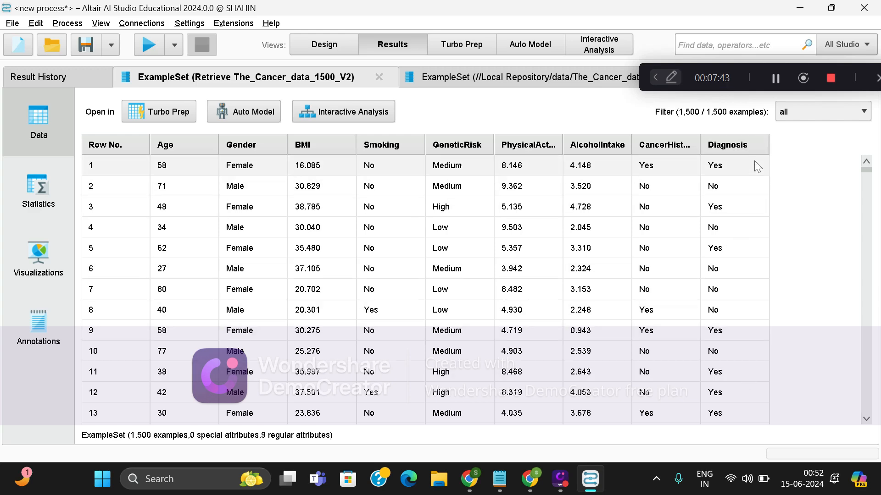
- Add a Nominal to Numerical operator after the Retrieve operator and connect its example output to the process result port
left_click(328, 45)
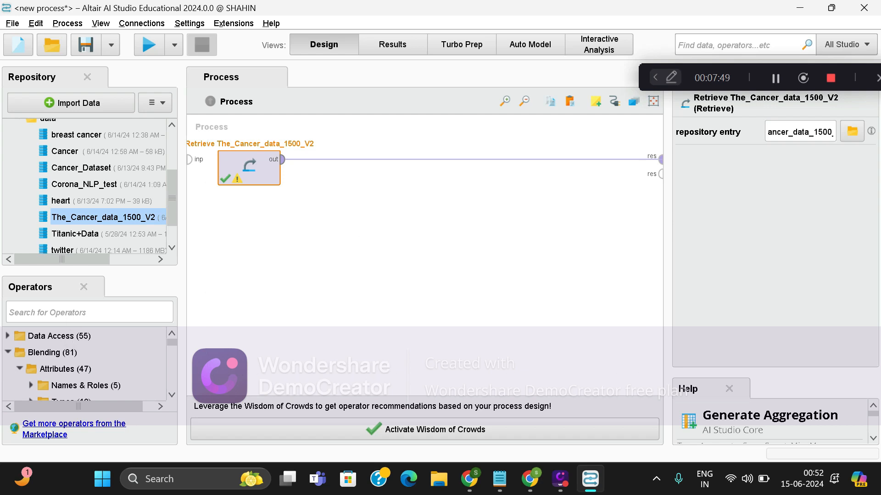
left_click(69, 313)
type("nominal")
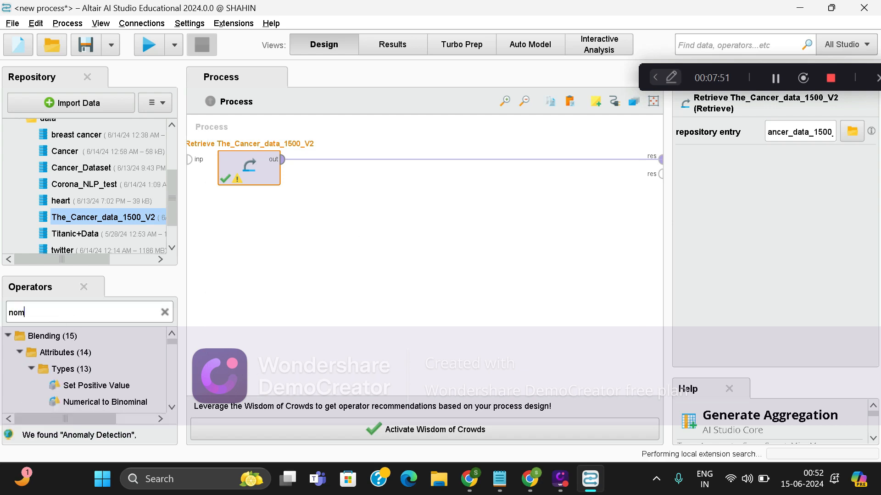
left_click_drag(94, 366, 342, 177)
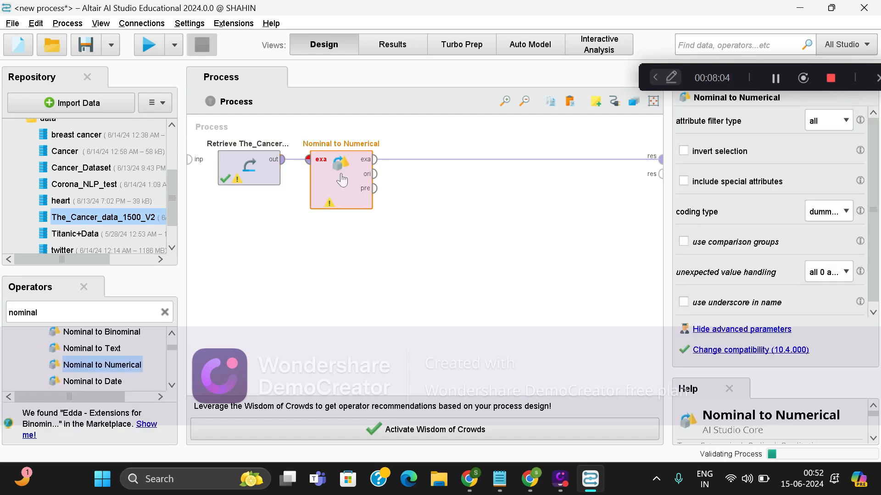
left_click(313, 161)
left_click(375, 160)
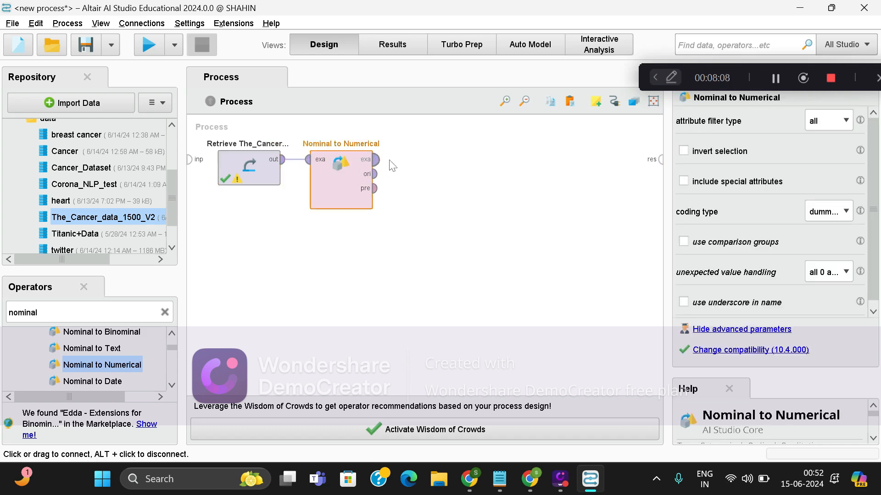
left_click(660, 159)
left_click(777, 81)
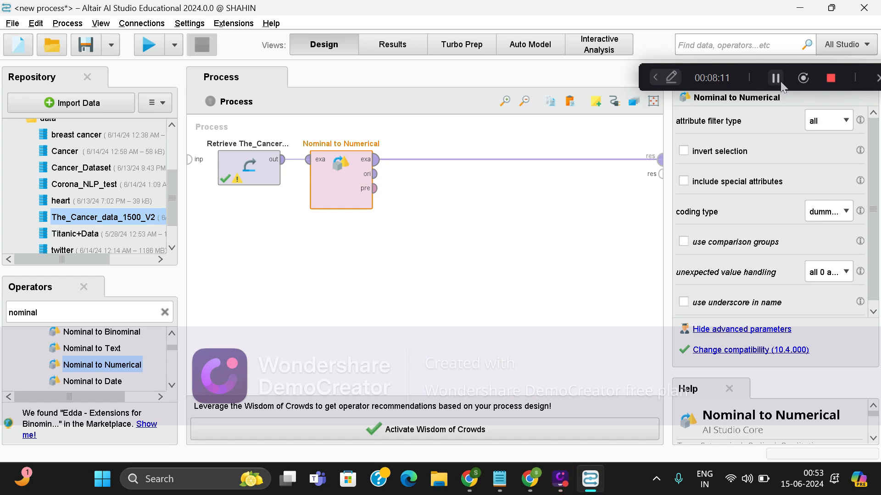
- Run the process and examine the converted attribute columns in the resulting data table
left_click(149, 44)
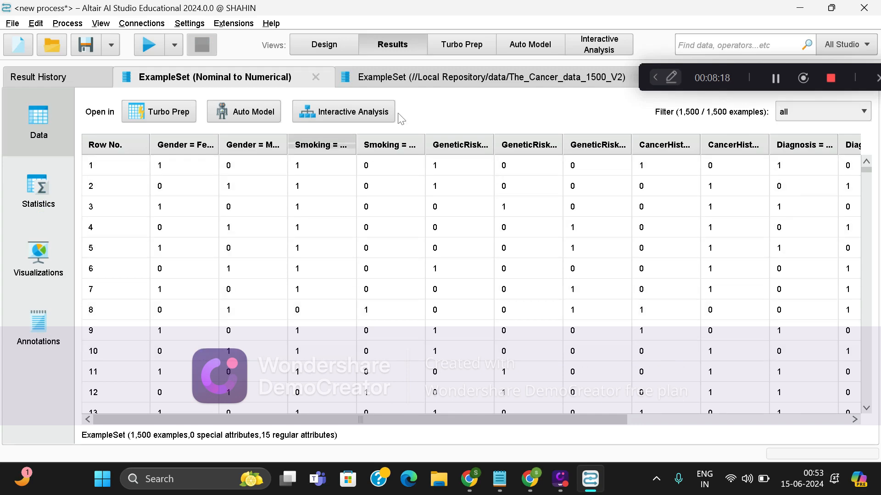
scroll(507, 188, "right", 3)
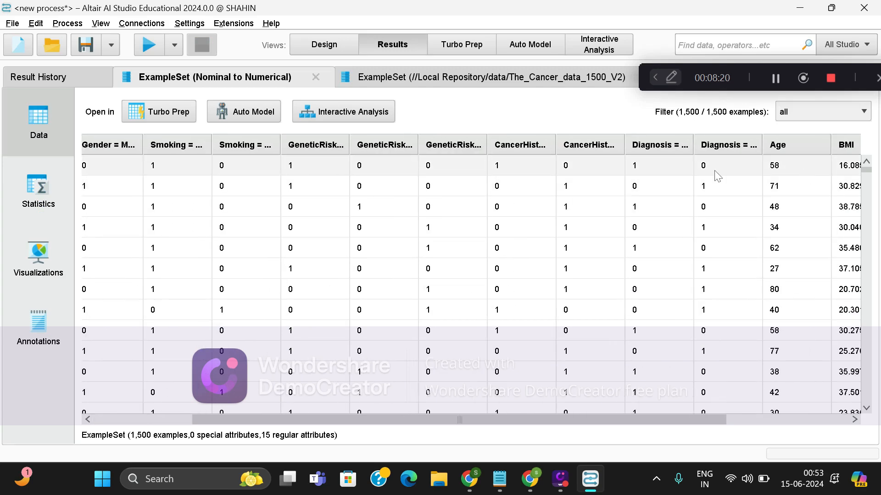
scroll(718, 175, "right", 3)
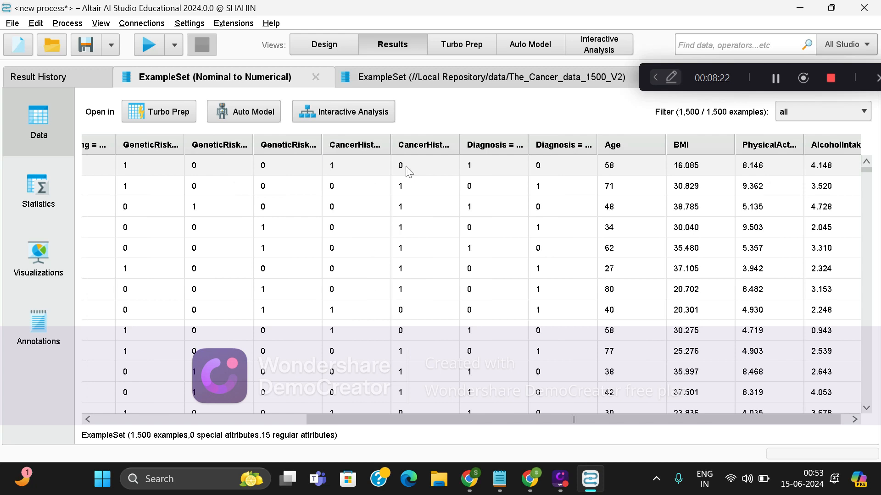
- Return to the process design, add a Select Attributes operator, and feed it the example output of Nominal to Numerical
left_click(334, 45)
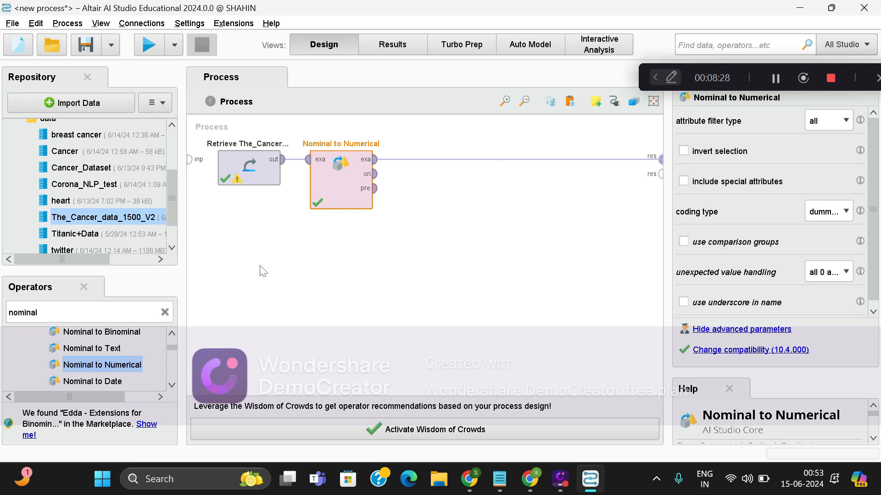
double_click(23, 313)
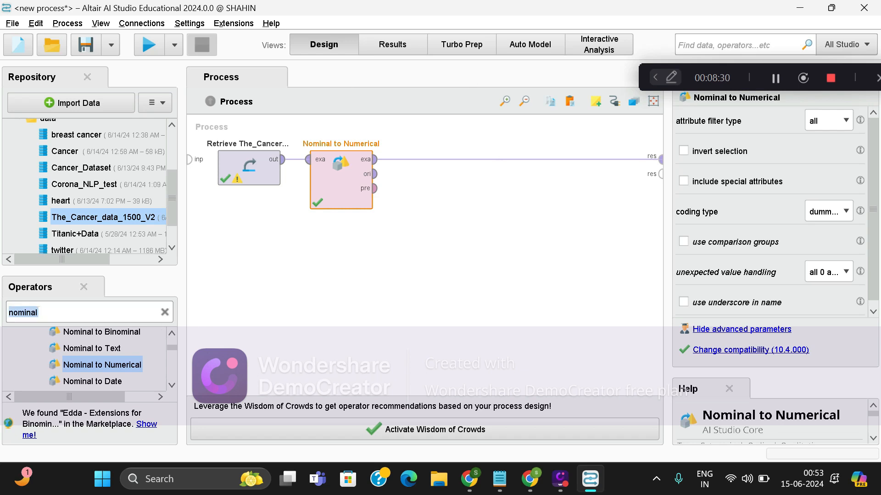
key("BackSpace")
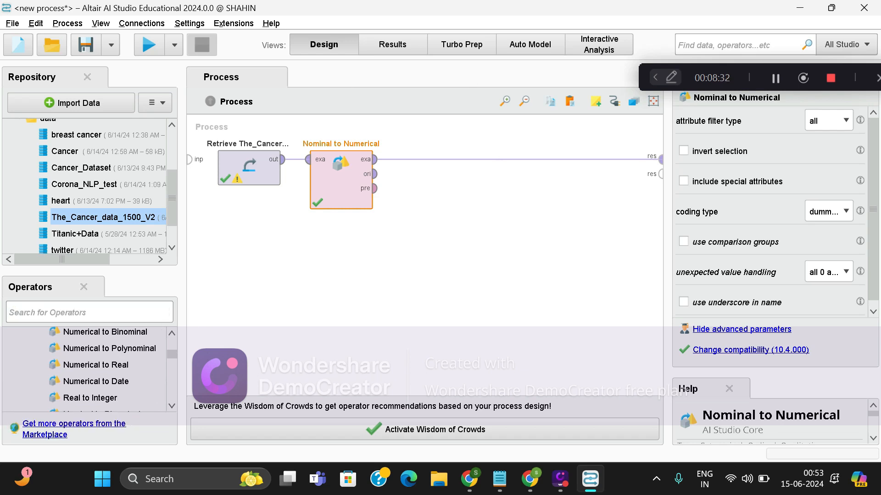
type("se")
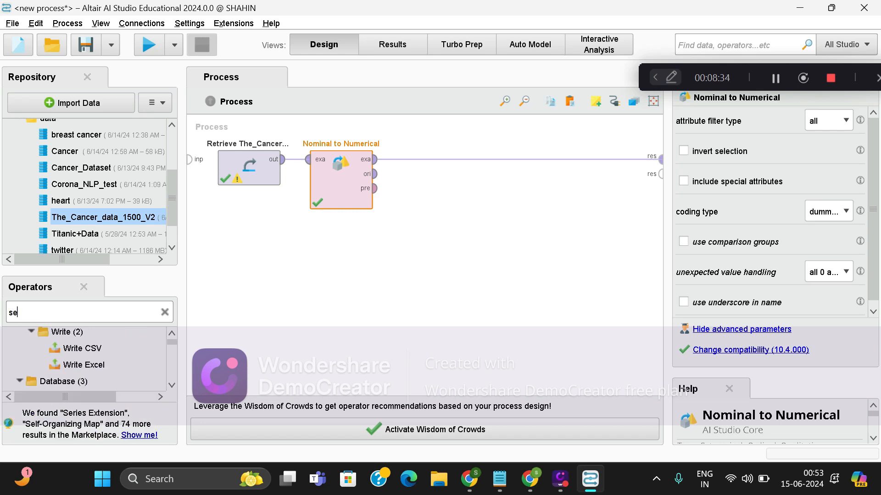
type("lect")
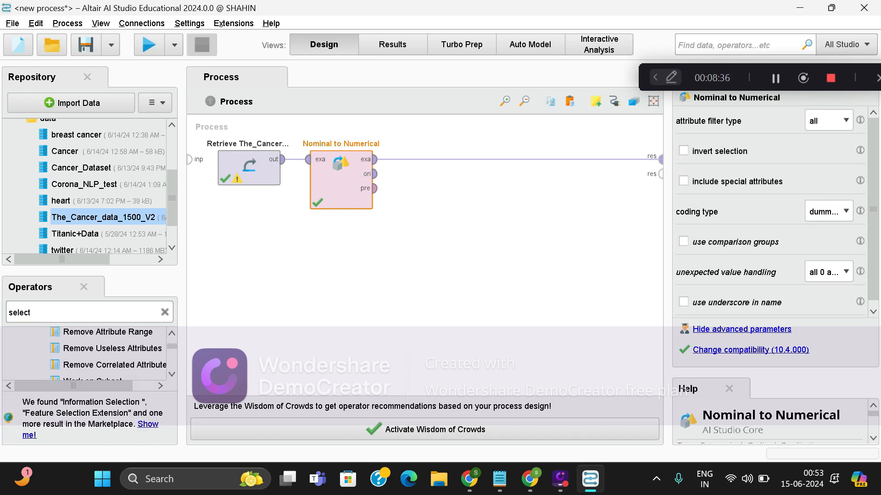
type(" attrub")
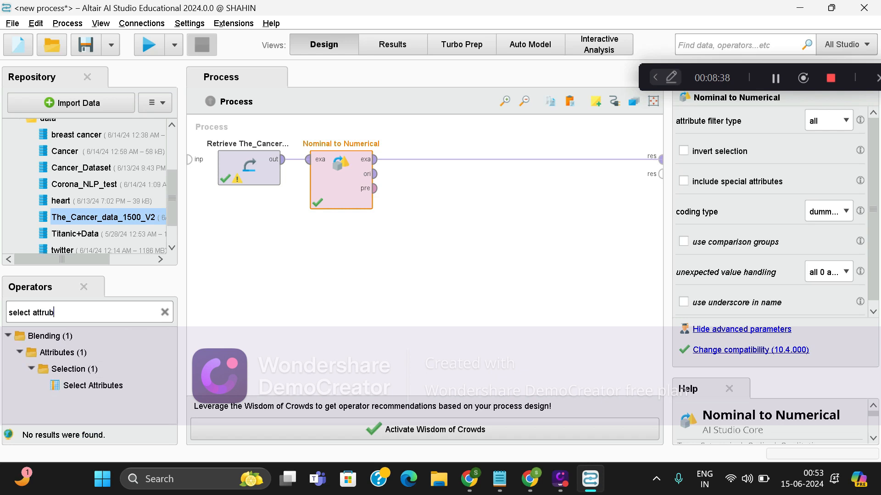
left_click_drag(118, 390, 436, 227)
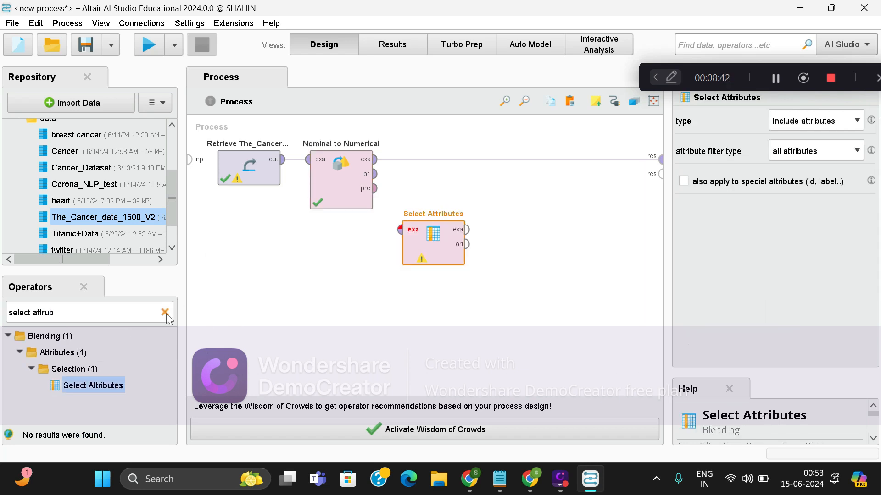
left_click(375, 159)
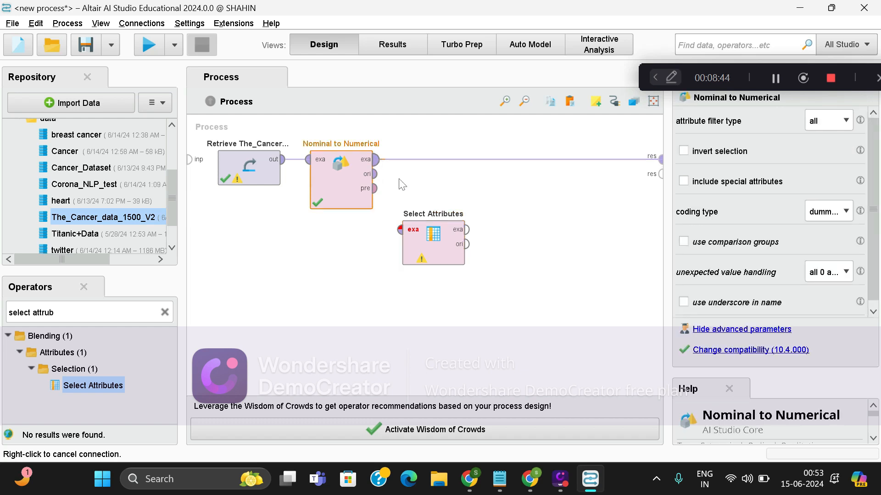
left_click(401, 230)
- Check the type and attribute filter type choices of Select Attributes, keeping include attributes and all attributes
left_click(842, 124)
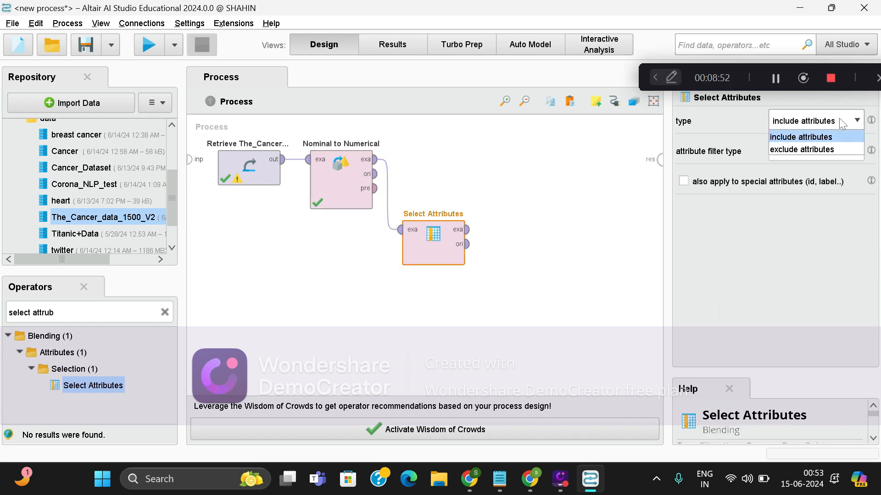
left_click(828, 130)
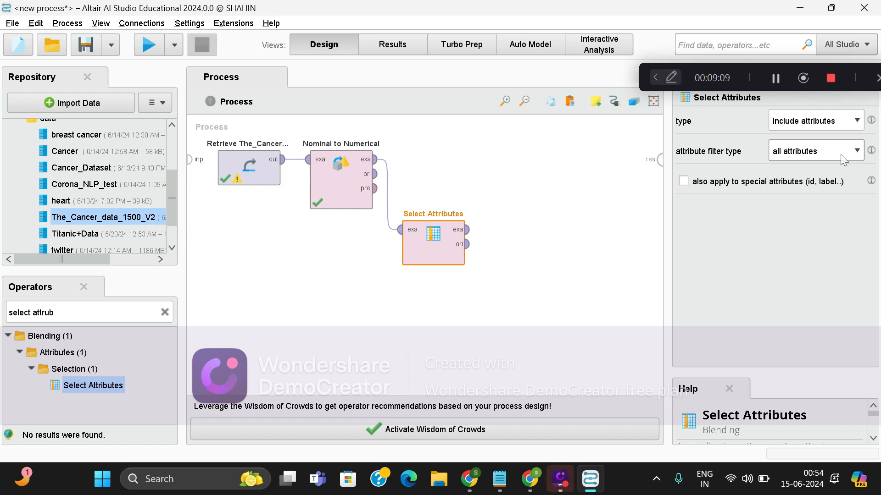
left_click(841, 154)
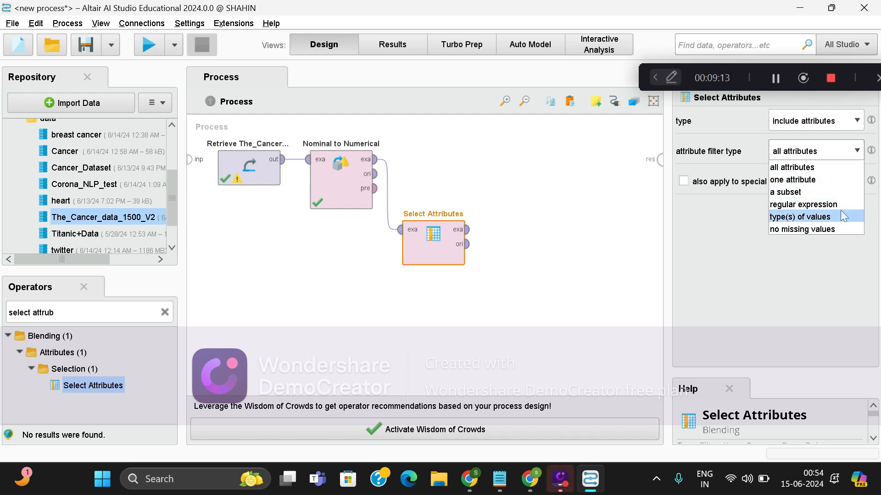
left_click(707, 254)
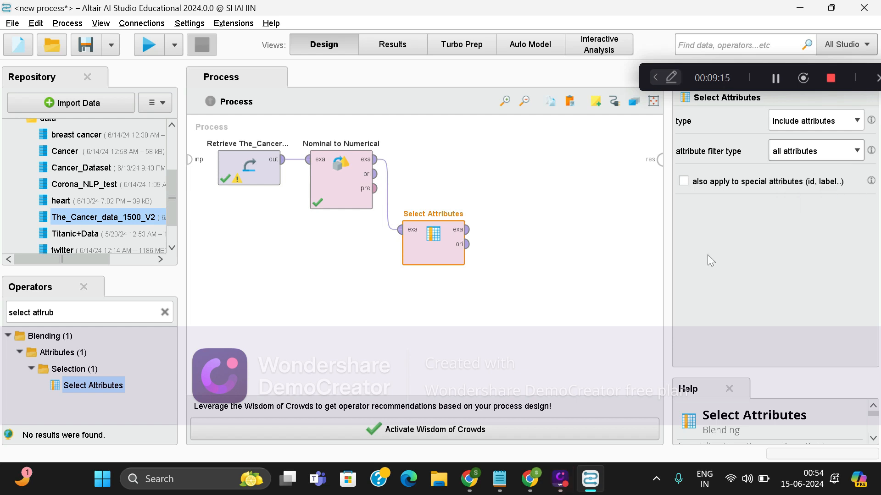
- Add a Set Role operator to the process and connect the example output of Select Attributes to its input
left_click(63, 314)
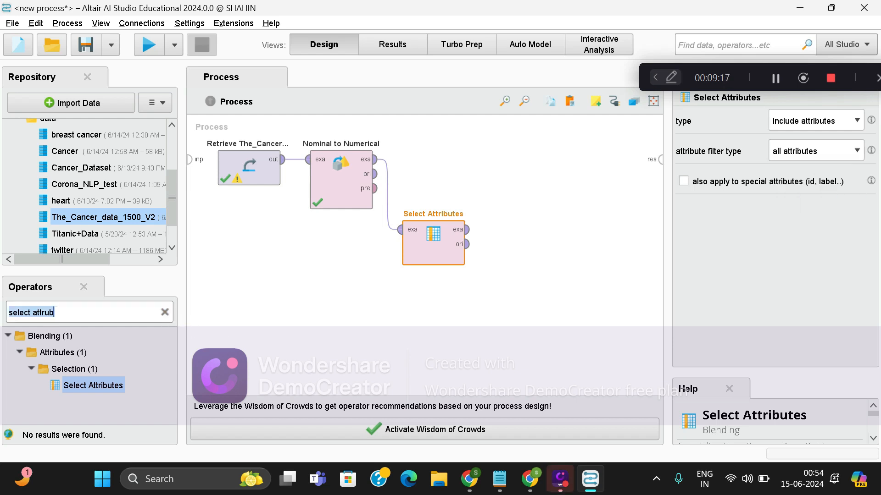
type("set")
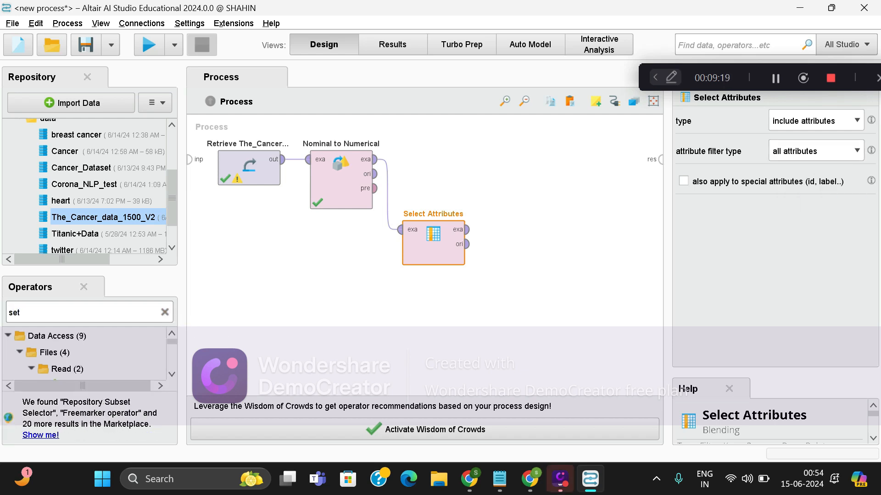
type(" rol")
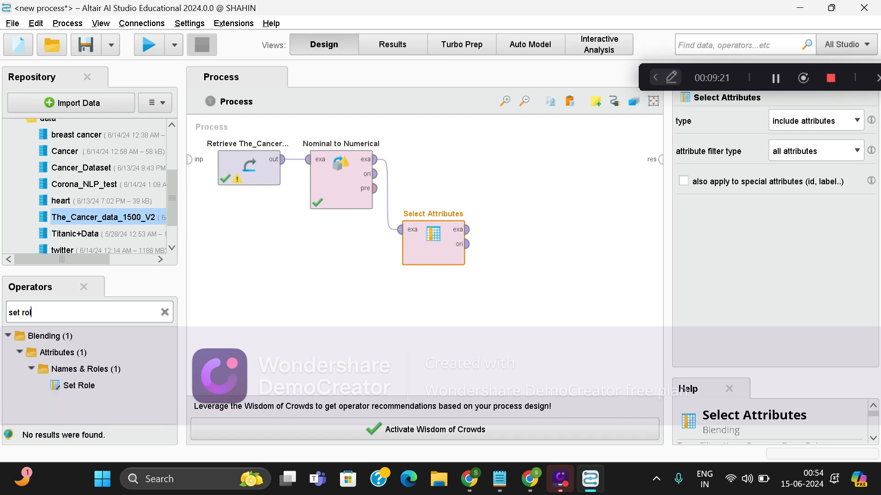
left_click_drag(79, 385, 96, 415)
left_click(76, 390)
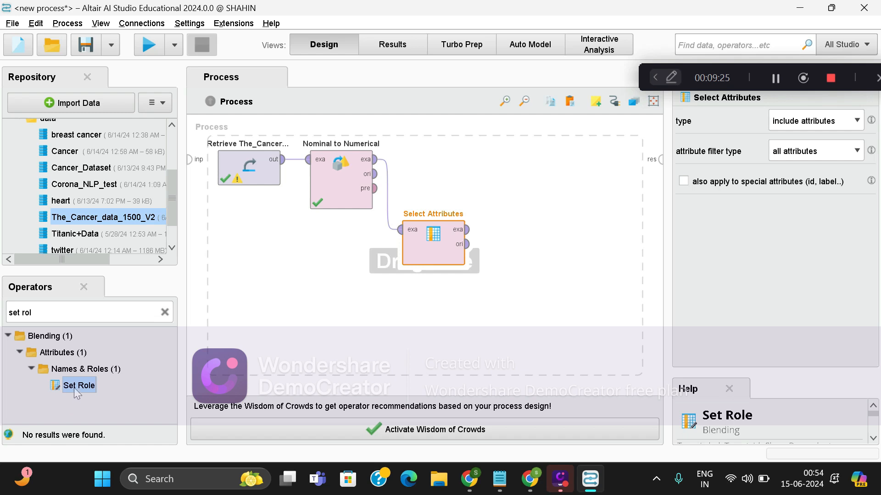
left_click_drag(76, 390, 493, 299)
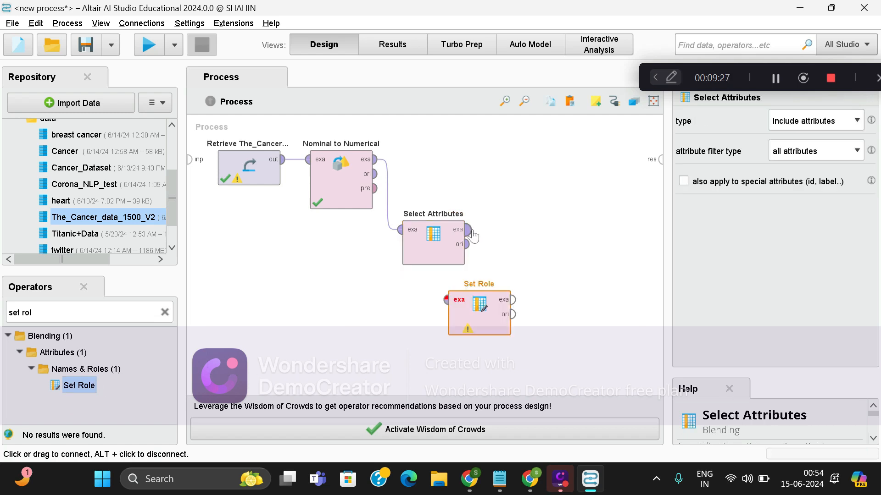
left_click_drag(470, 232, 446, 300)
- Assign the target role label to the attribute "Diagnosis = Yes" in the Set Role operator's role list
left_click(497, 306)
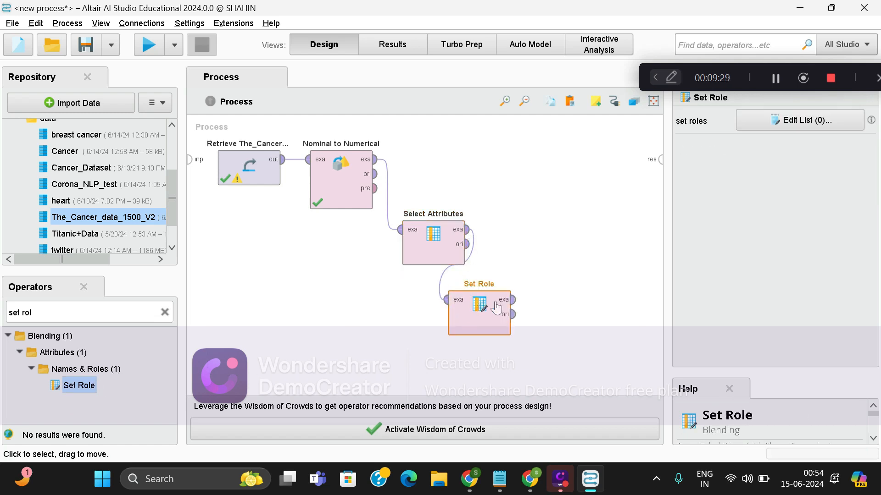
left_click(788, 121)
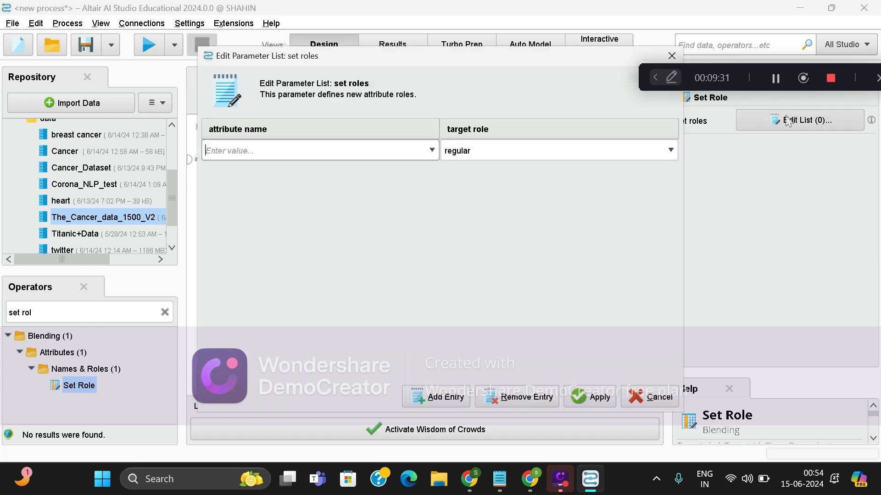
left_click(432, 150)
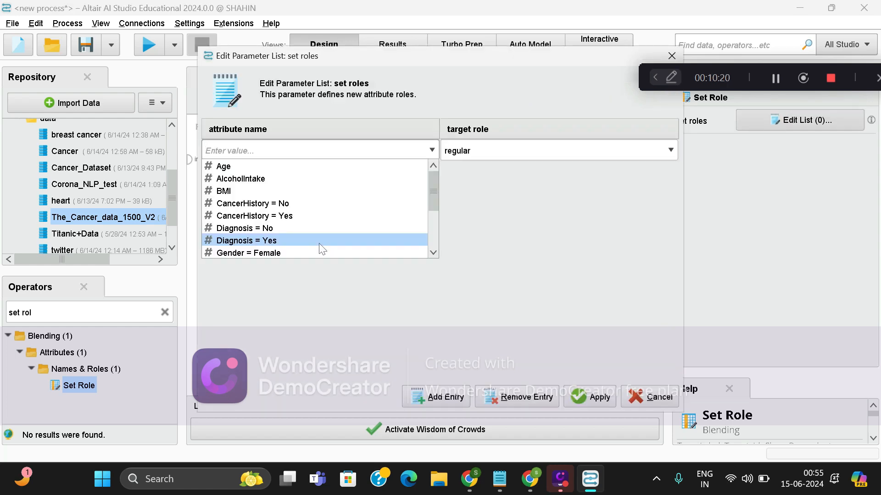
left_click(286, 242)
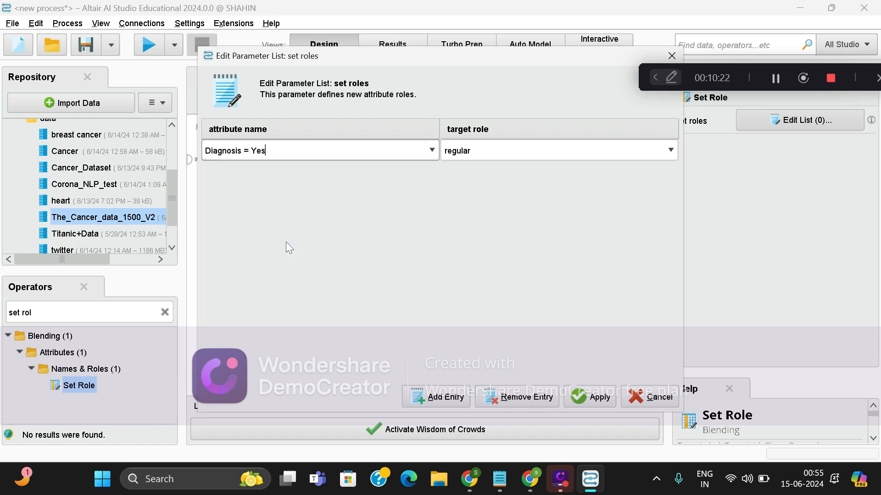
left_click(513, 151)
left_click(474, 238)
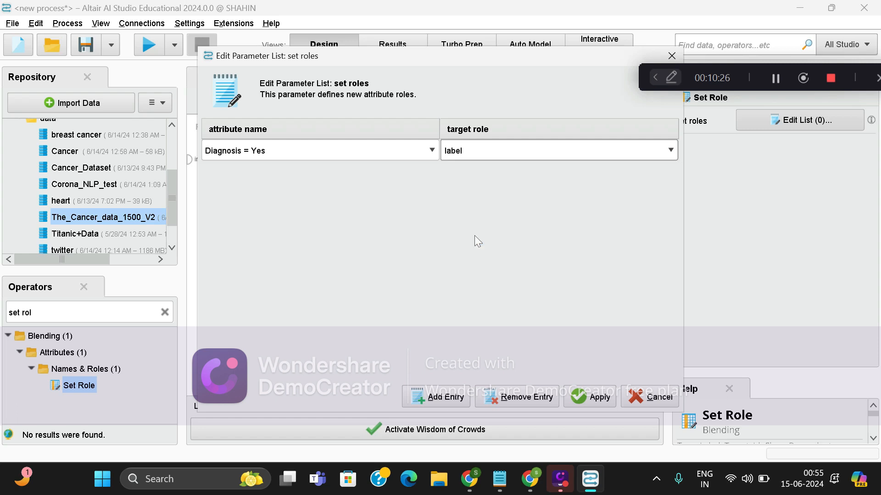
left_click(602, 398)
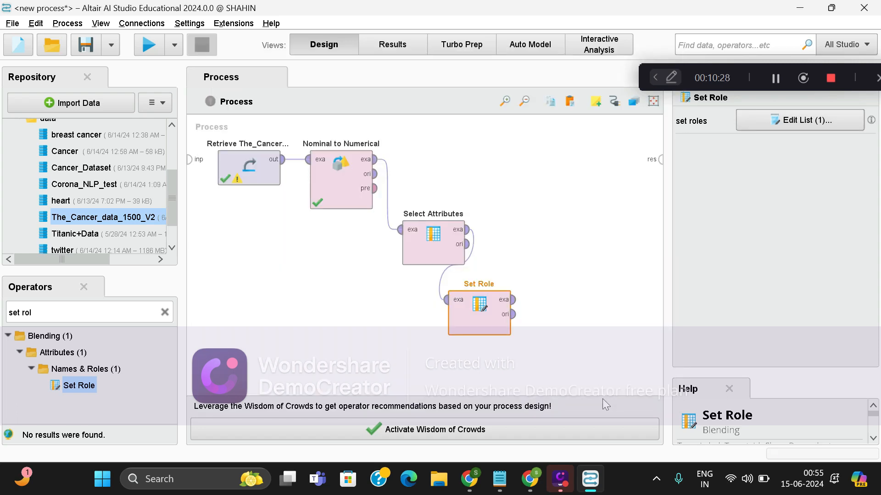
- Search the operators for "split" and add the Split Data operator to the process
left_click(165, 312)
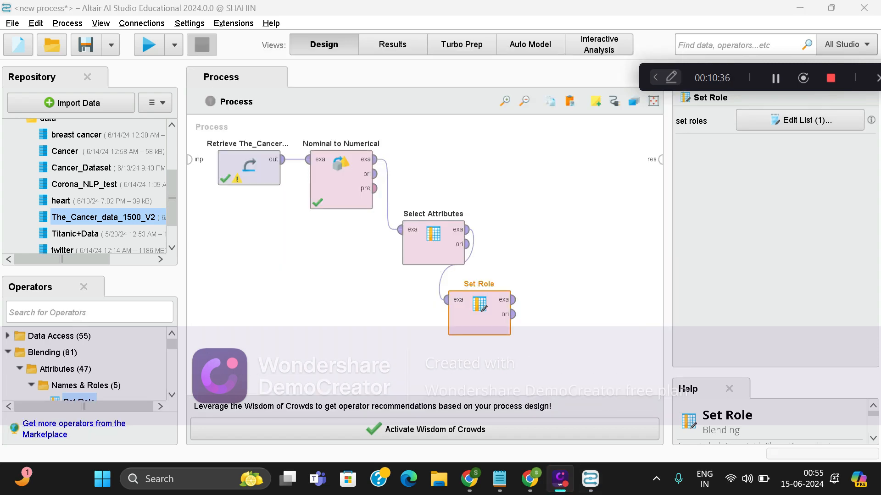
left_click(78, 314)
type("splo")
key("BackSpace")
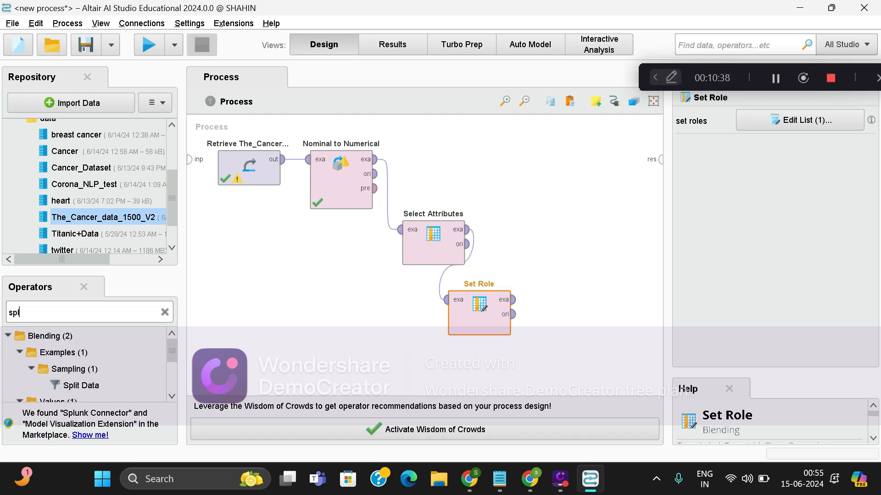
type("it")
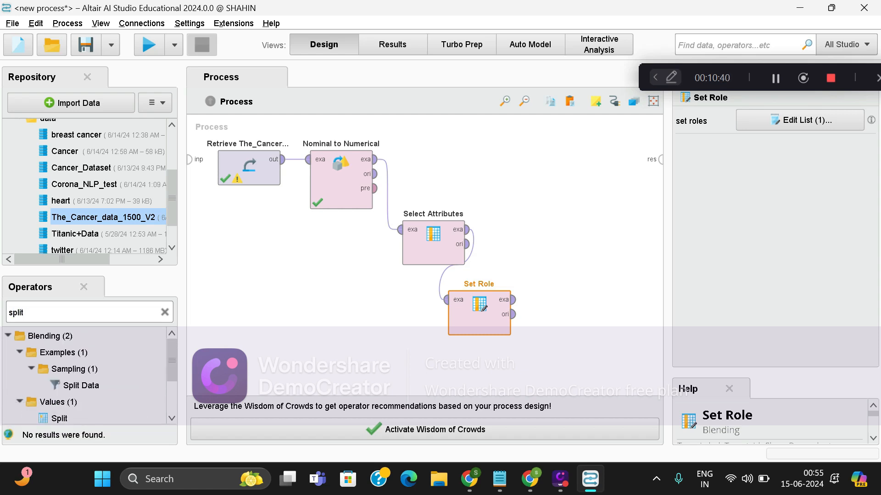
left_click_drag(81, 385, 533, 188)
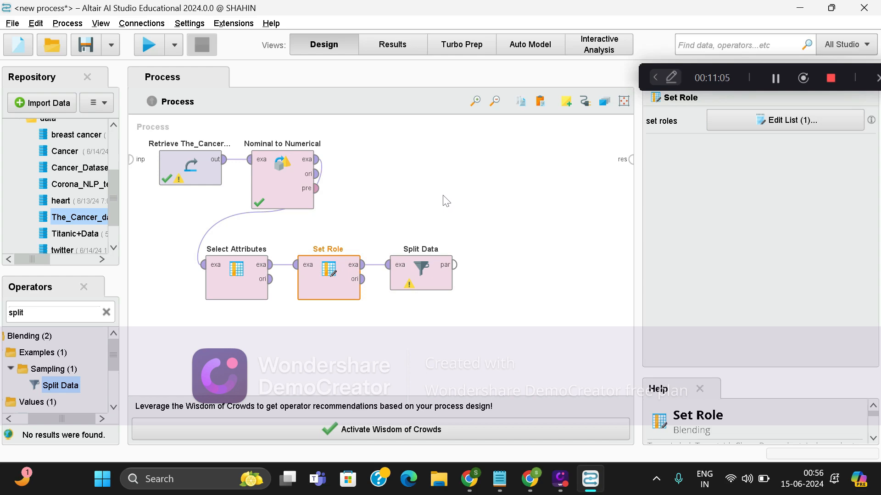
- Define two partitions for the Split Data operator with ratios 0.7 and 0.3
left_click(421, 269)
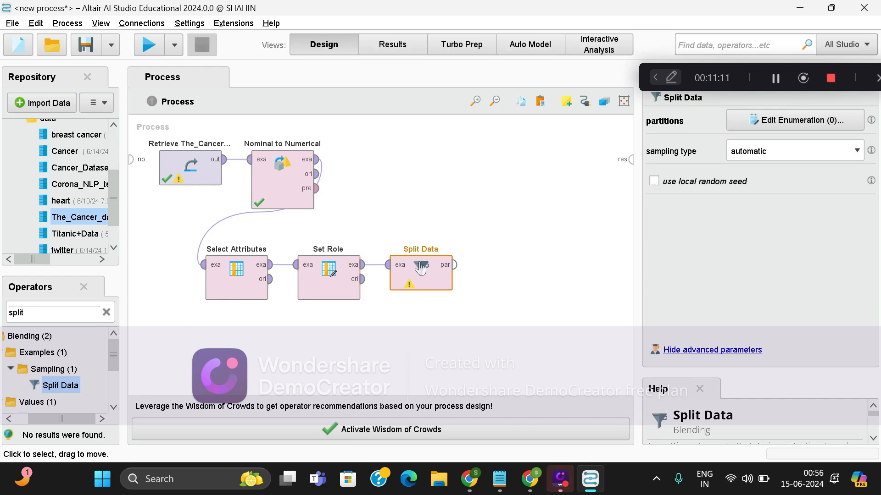
left_click(795, 122)
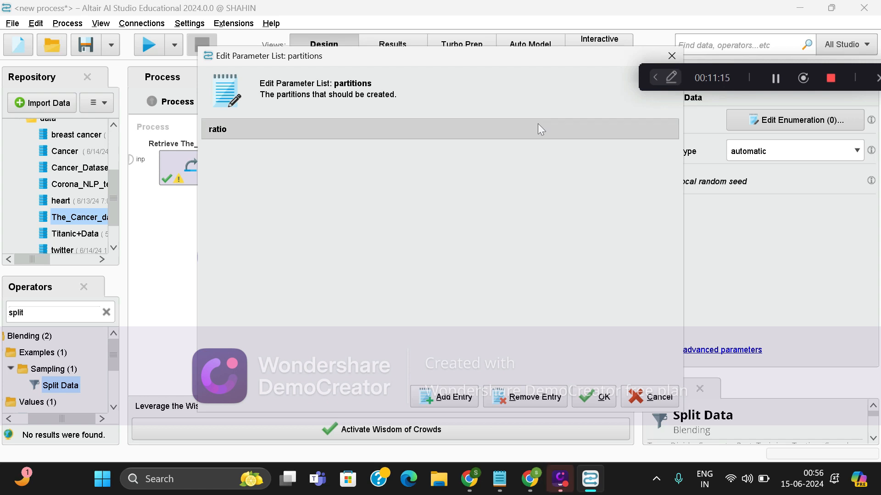
left_click(448, 405)
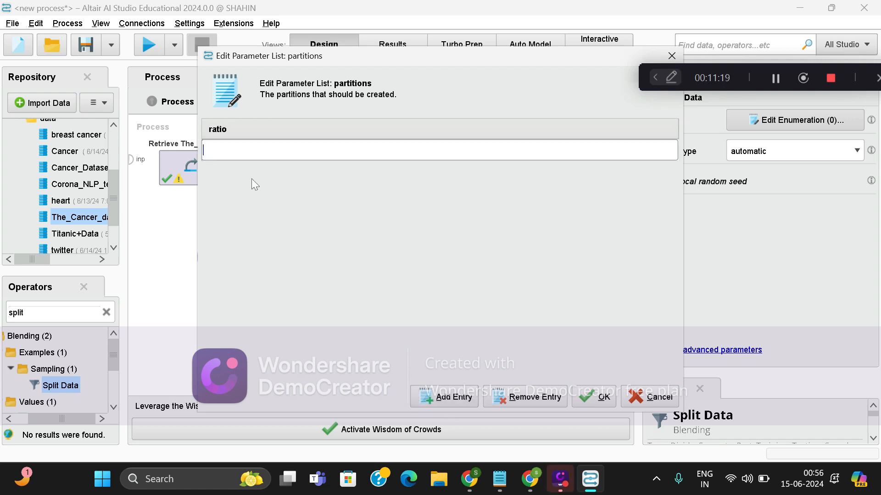
type("0.7")
left_click(450, 396)
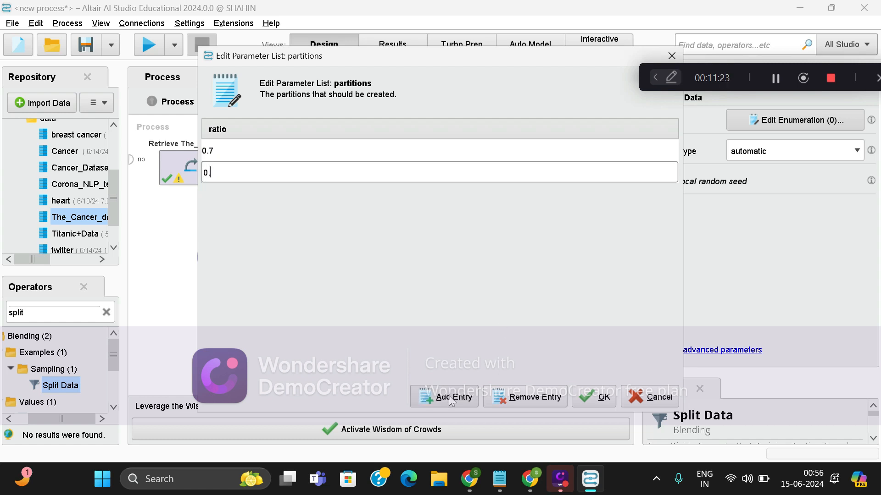
type("0.3")
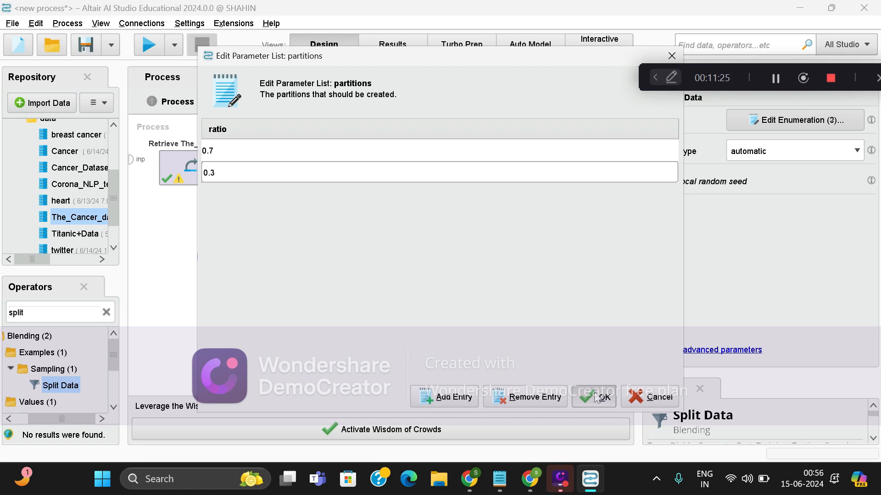
left_click(596, 398)
- Add a Linear Regression operator to the process and connect Split Data's first partition output to its training input
left_click(104, 312)
type("linear")
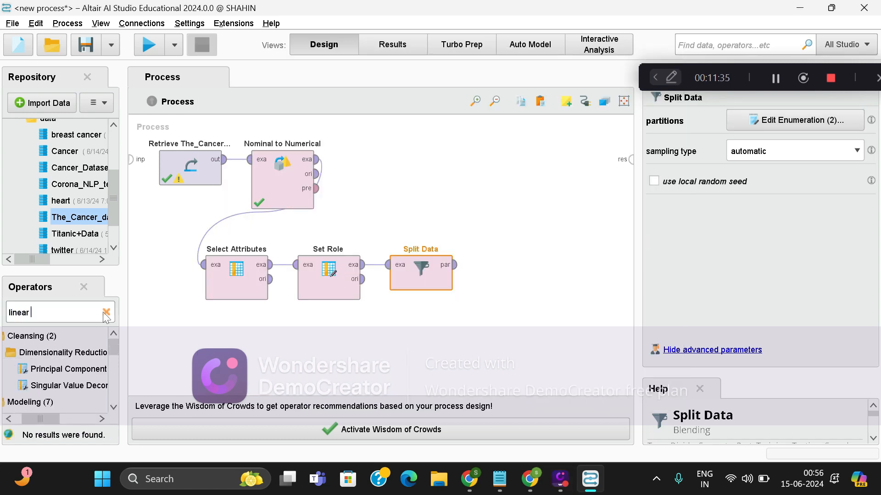
type(" legress")
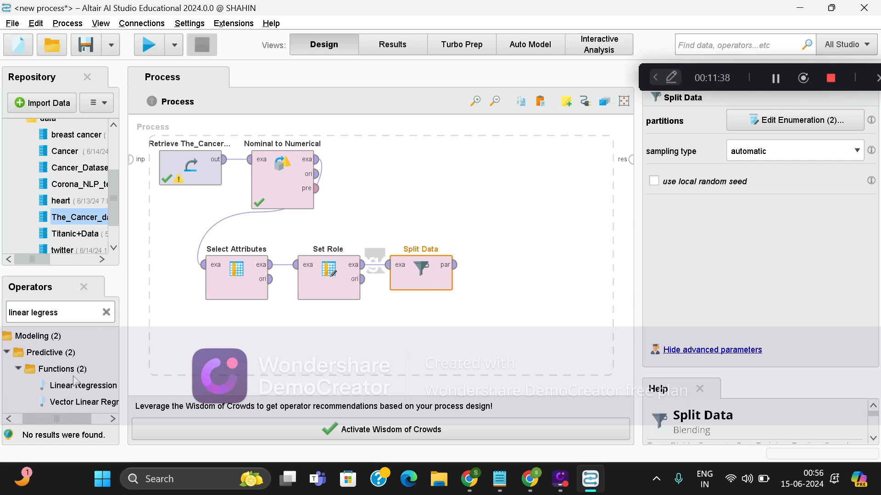
left_click_drag(83, 385, 373, 166)
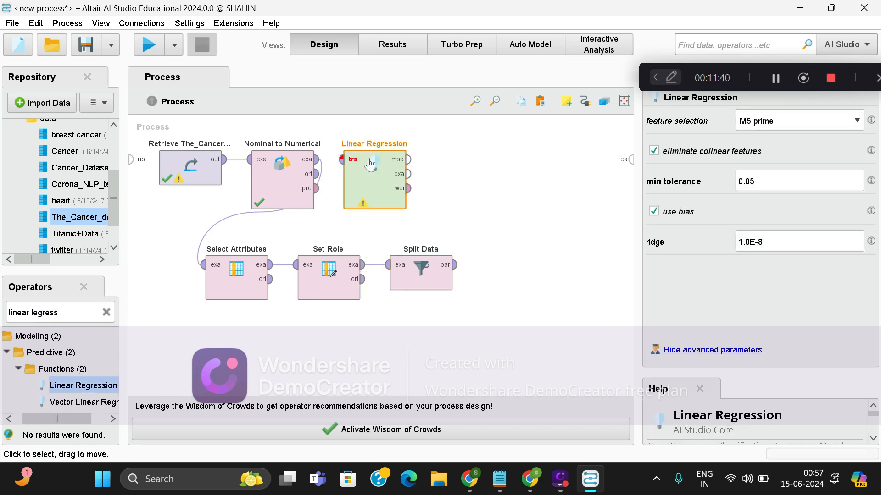
left_click(455, 265)
left_click(342, 160)
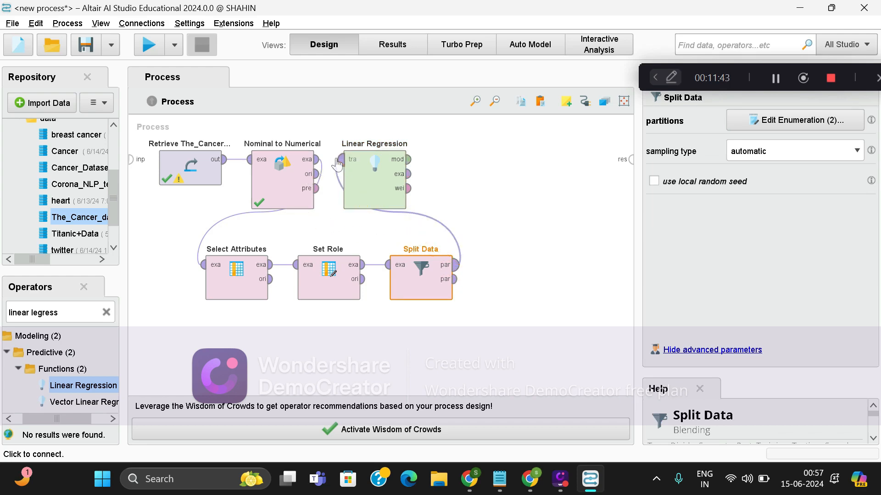
- Search the operators for "apply model" and add the Apply Model operator beside Linear Regression
left_click(106, 313)
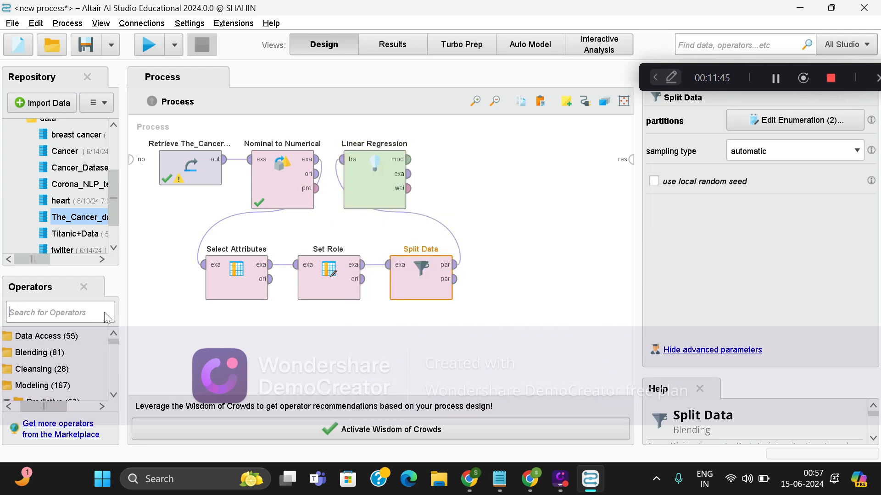
type("apply")
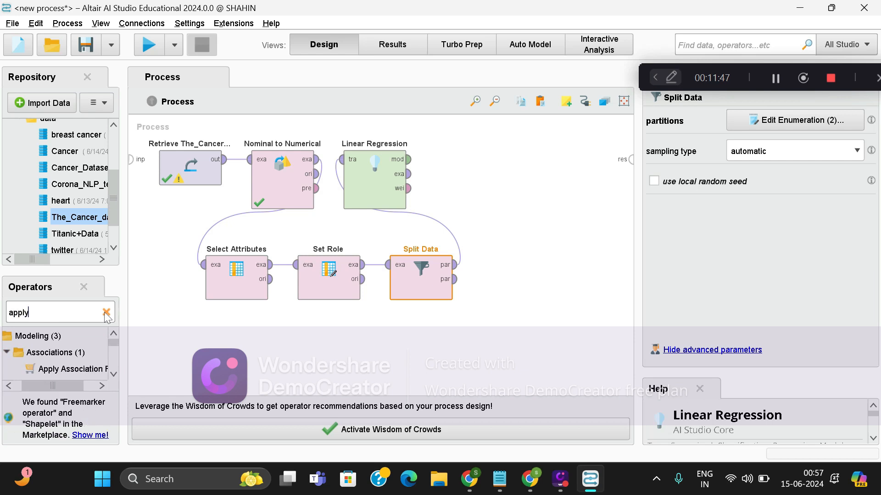
type(" model")
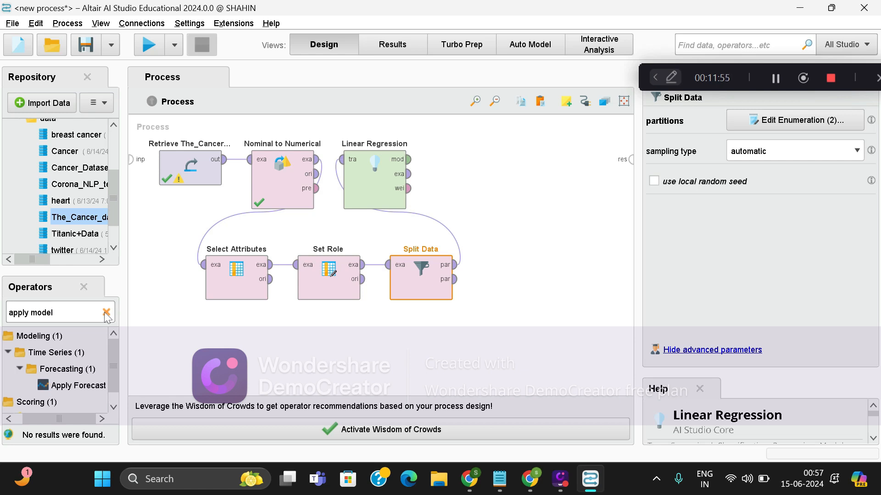
scroll(67, 383, "down", 1)
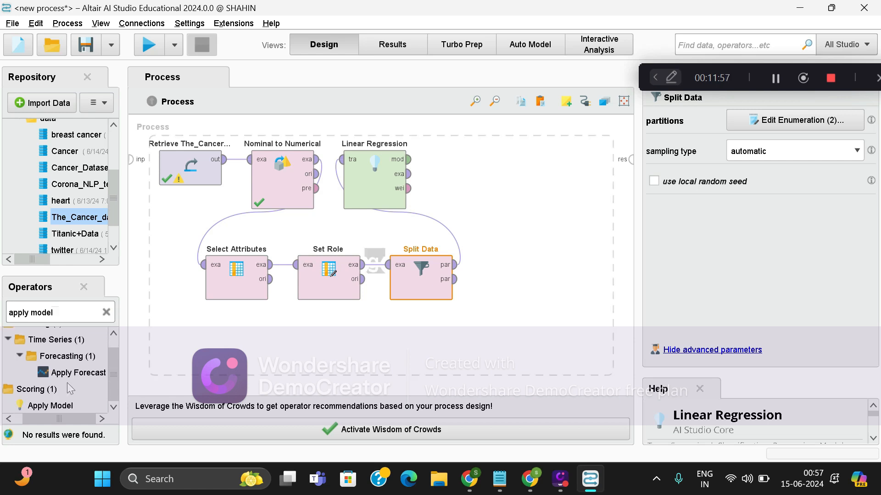
left_click_drag(67, 406, 469, 184)
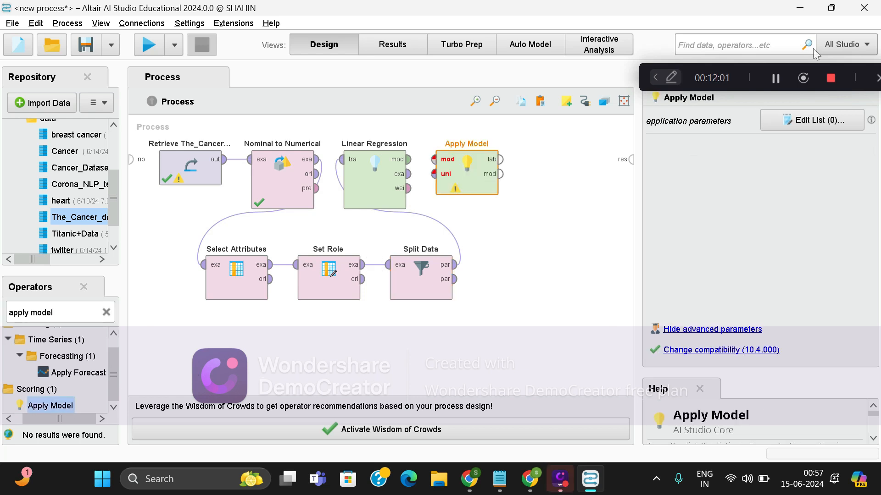
left_click(776, 80)
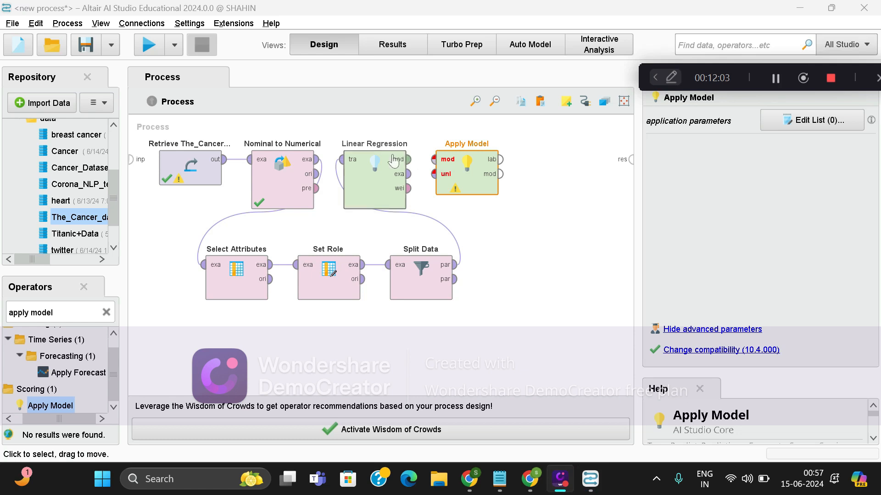
- Connect Linear Regression's model output and Split Data's second partition output to the model and unlabelled inputs of Apply Model
left_click(410, 160)
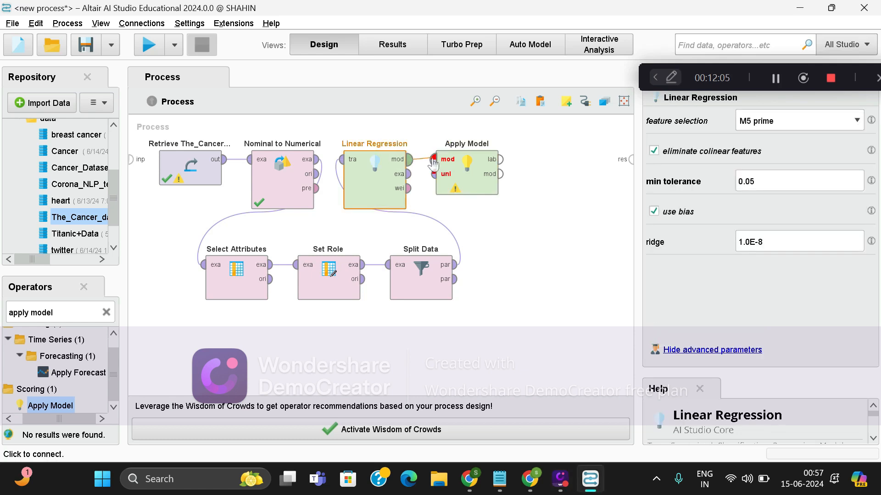
left_click(434, 159)
left_click(456, 280)
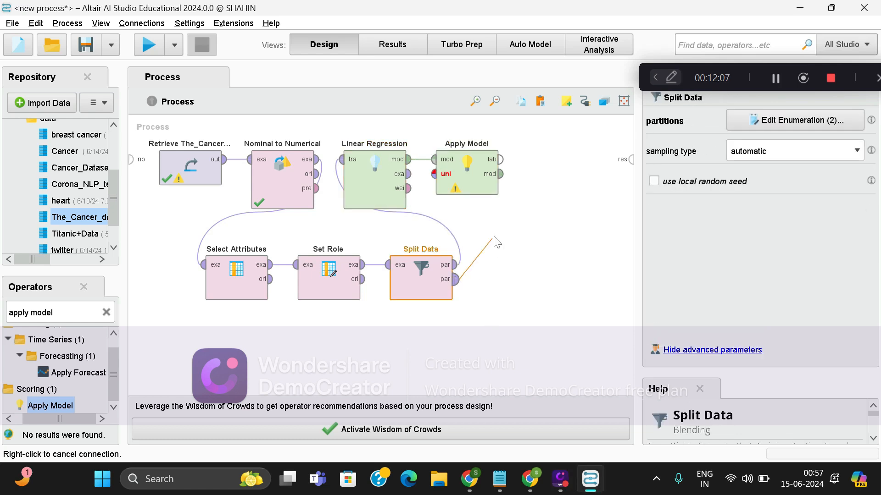
left_click(434, 175)
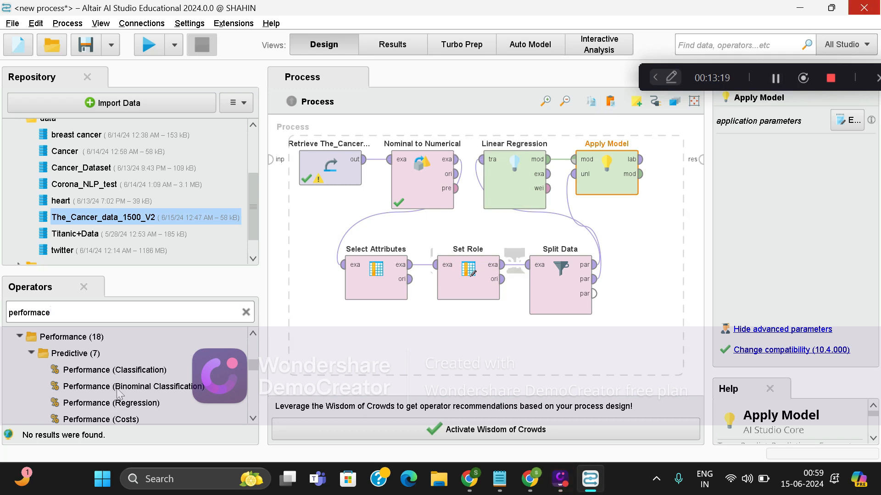
- Add a Performance (Regression) operator below Apply Model and connect Apply Model's labelled output to its labelled input
left_click(123, 404)
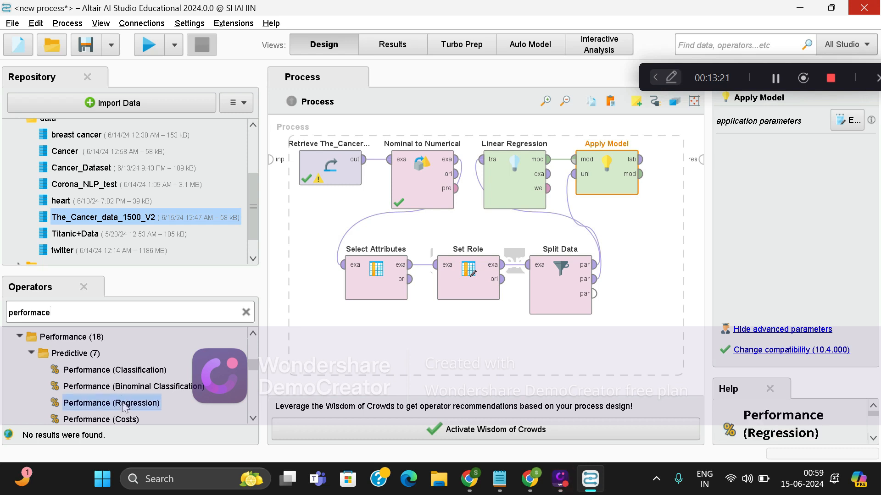
left_click_drag(125, 407, 656, 231)
left_click(651, 199)
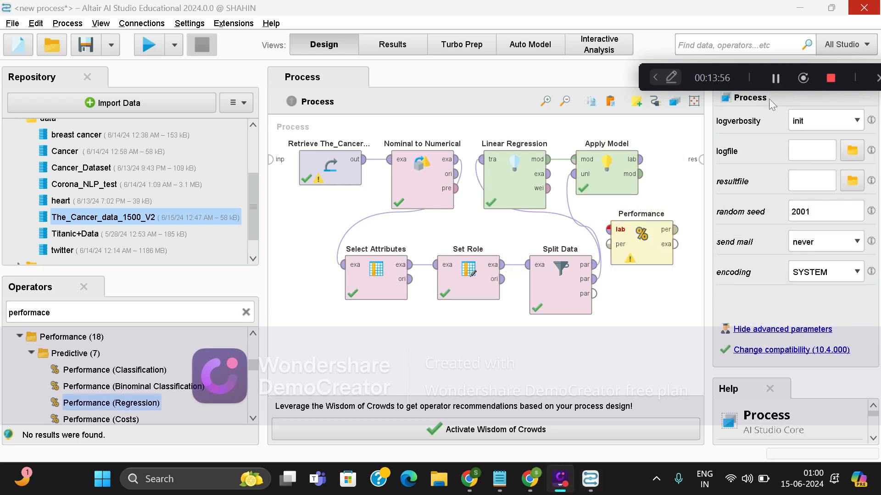
left_click(635, 164)
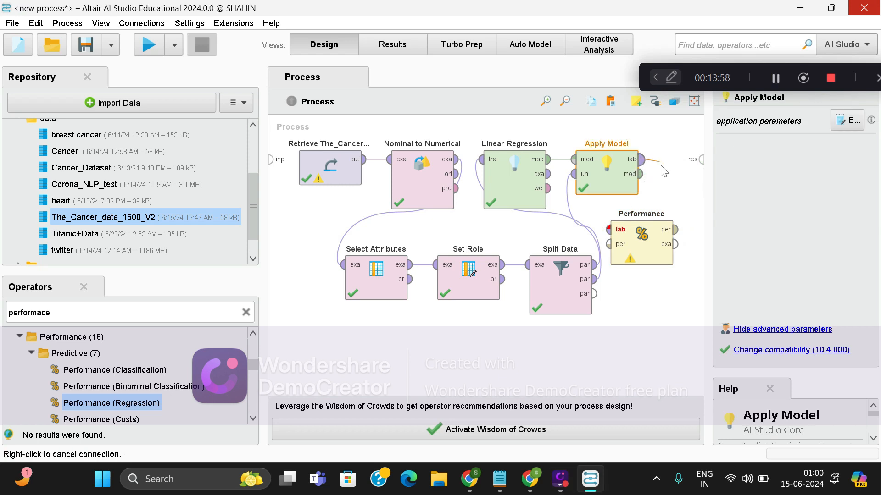
left_click(608, 229)
- Connect the performance and example outputs of Performance and the model output of Apply Model to the process result ports
left_click(666, 231)
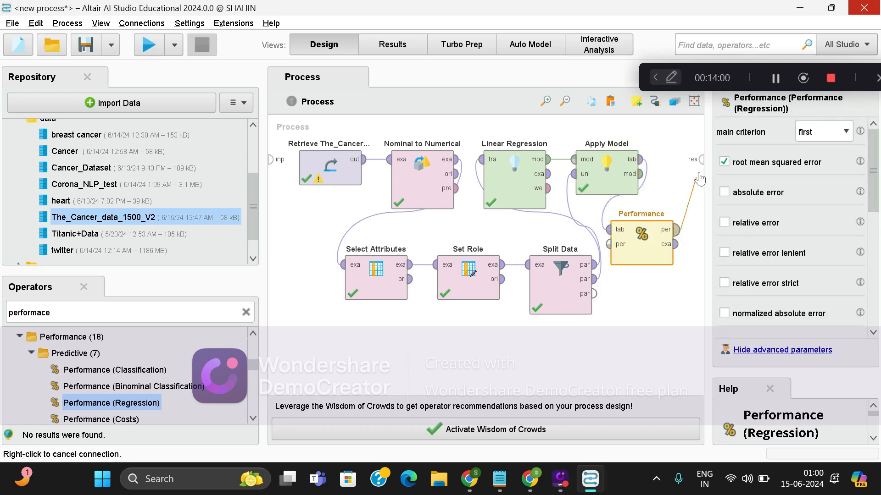
left_click(701, 159)
left_click(676, 244)
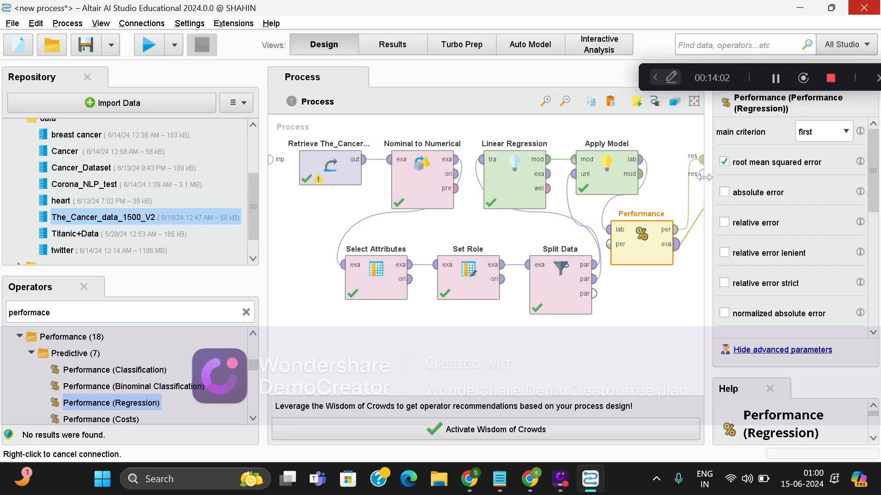
left_click(701, 175)
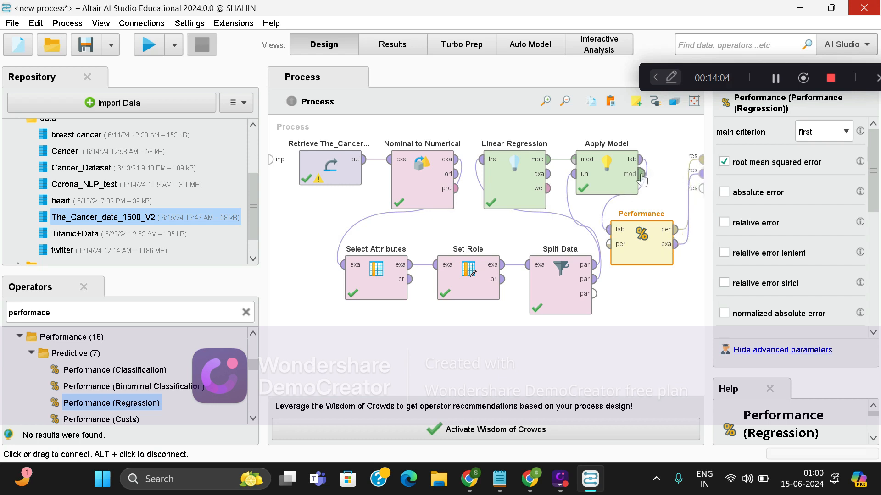
left_click(640, 173)
left_click(701, 189)
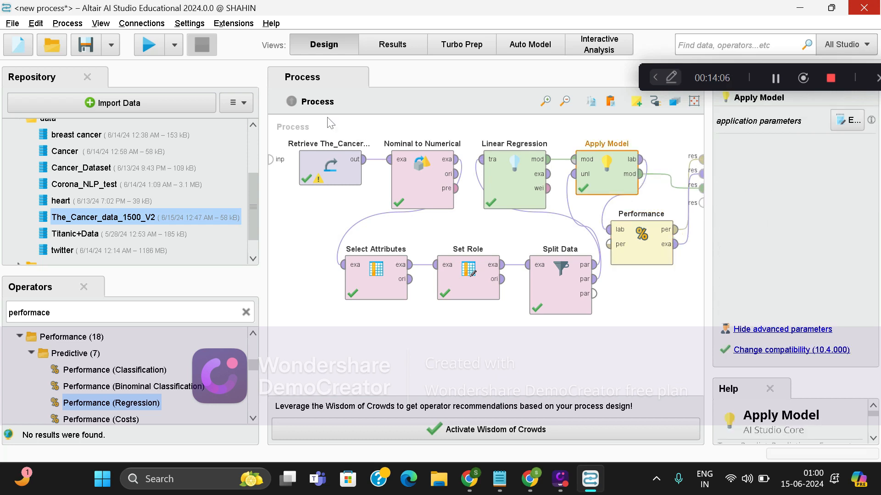
- Run the process and review the Apply Model example set and the root mean squared error in the performance vector
left_click(151, 51)
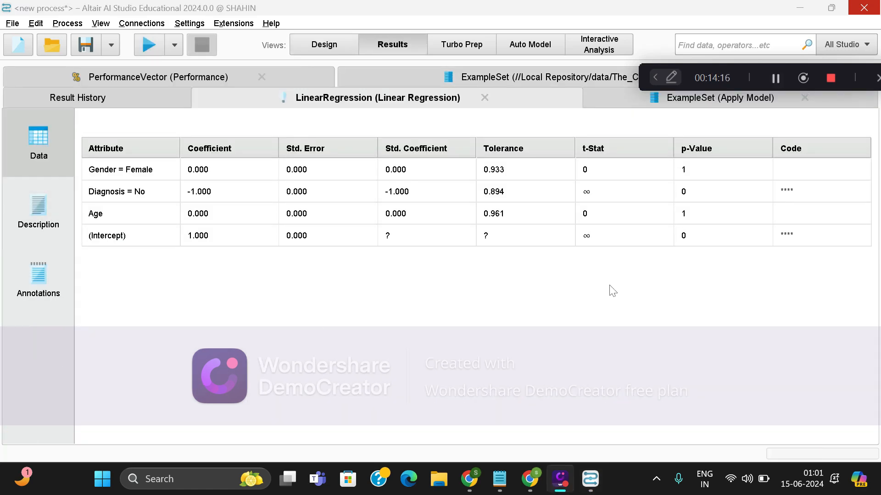
left_click(673, 105)
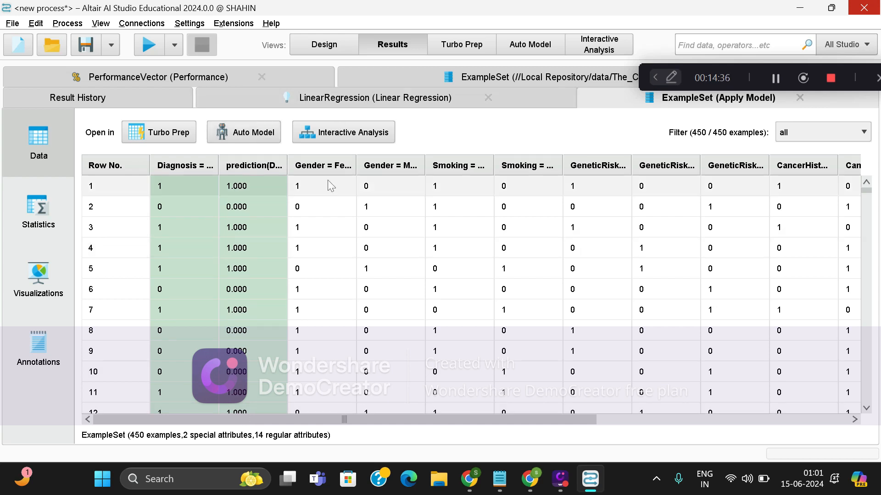
left_click(179, 80)
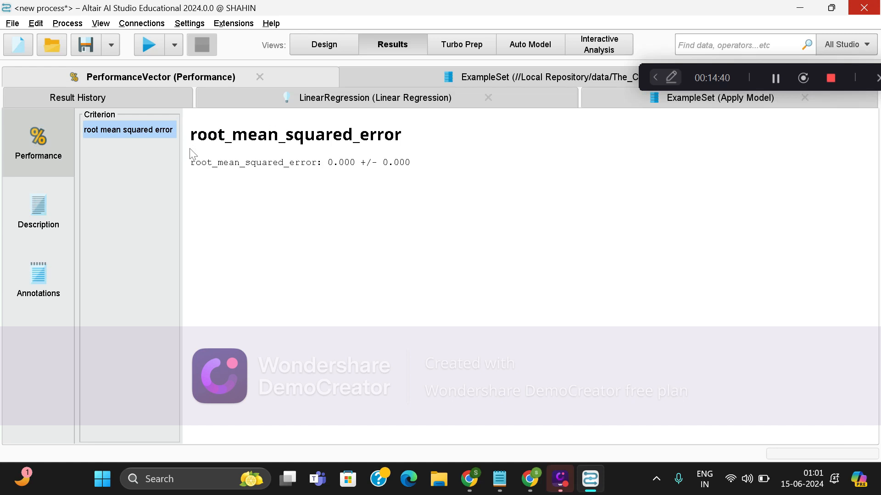
left_click_drag(204, 167, 437, 173)
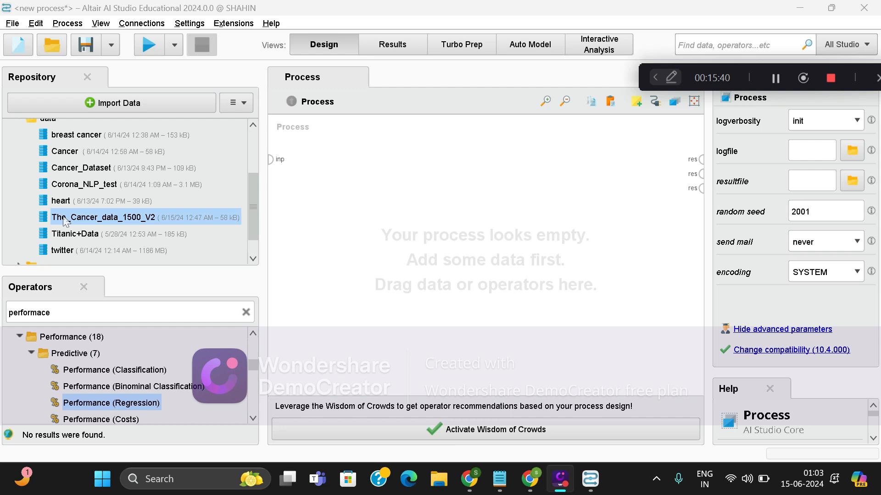
- Add the The_Cancer_data_1500_V2 dataset and a Select Attributes operator to the empty process and connect them
left_click_drag(103, 217, 327, 158)
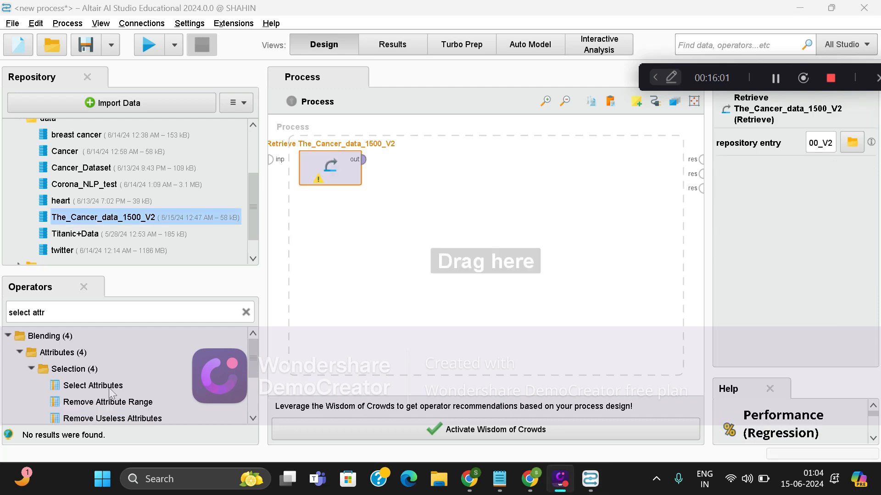
left_click_drag(98, 385, 427, 191)
left_click_drag(362, 159, 390, 195)
left_click(419, 211)
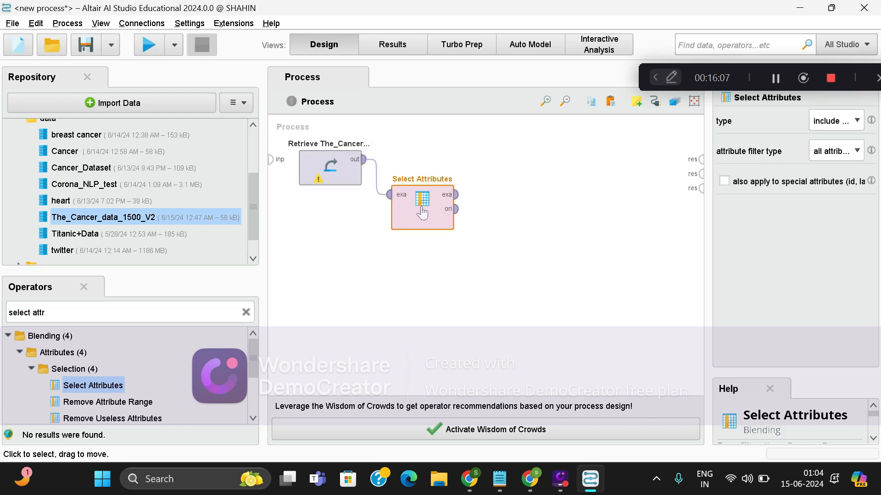
- Set Select Attributes to keep a subset containing Age, AlcoholIntake, CancerHistory, Diagnosis, Gender, GeneticRisk and Smoking
left_click(829, 155)
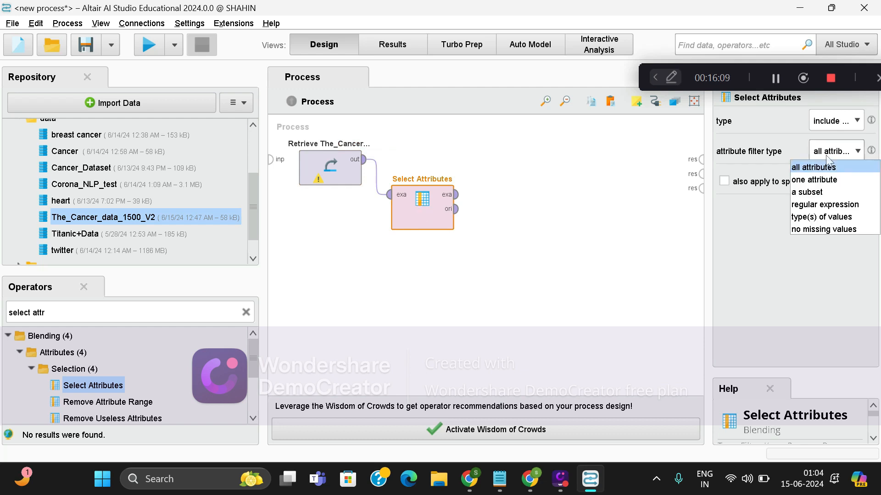
left_click(825, 192)
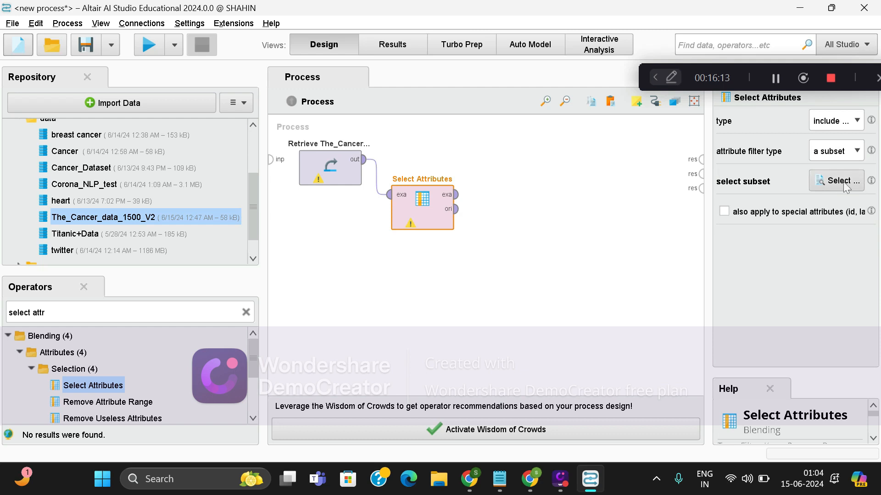
left_click(844, 183)
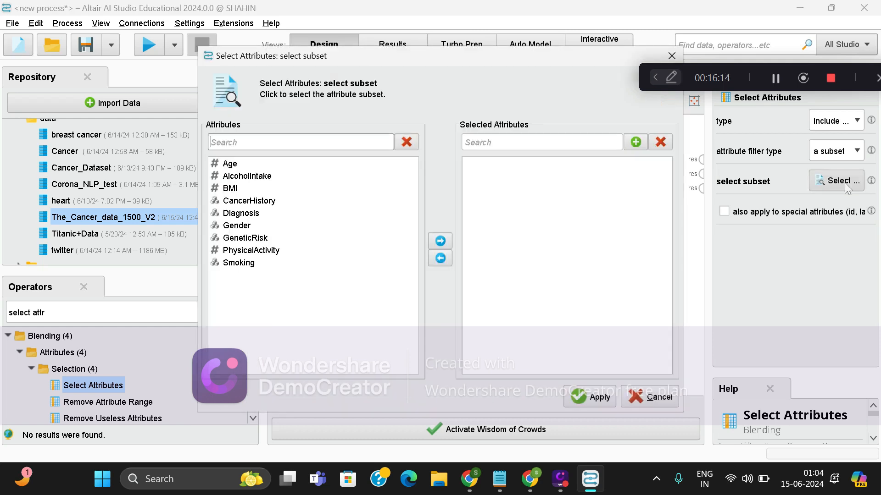
left_click(233, 164)
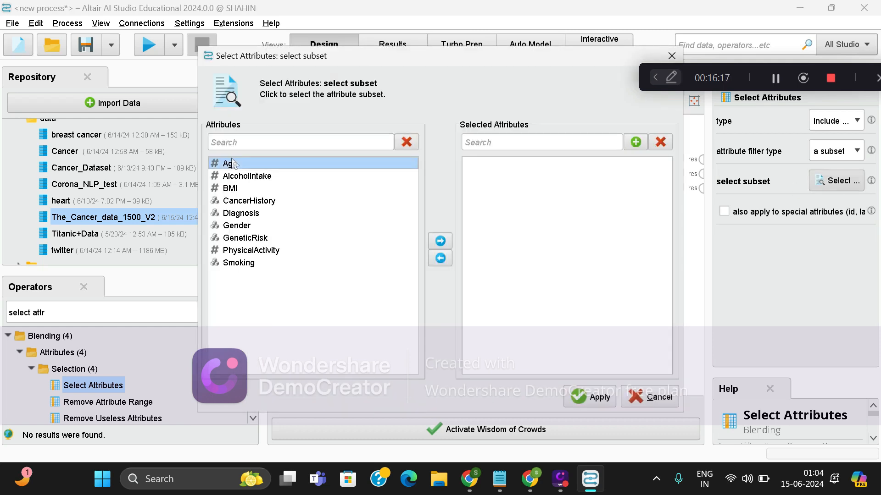
left_click(244, 177, "shift")
left_click(258, 201, "ctrl")
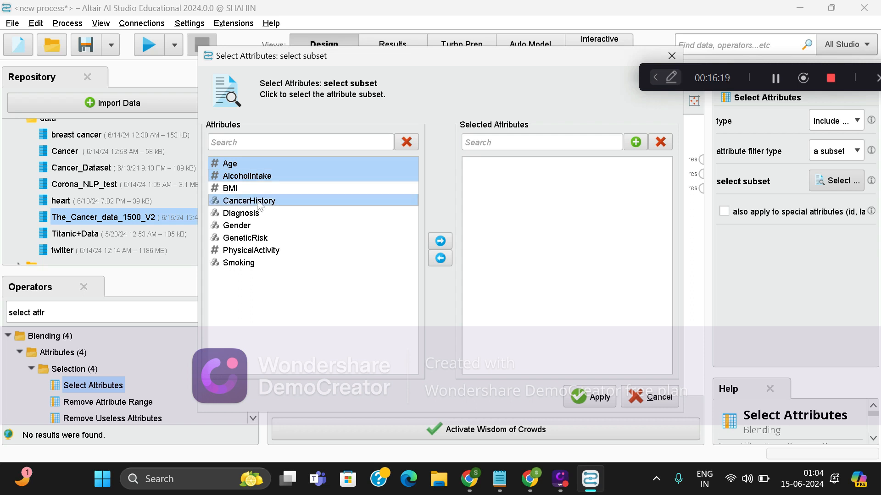
left_click(253, 214, "ctrl")
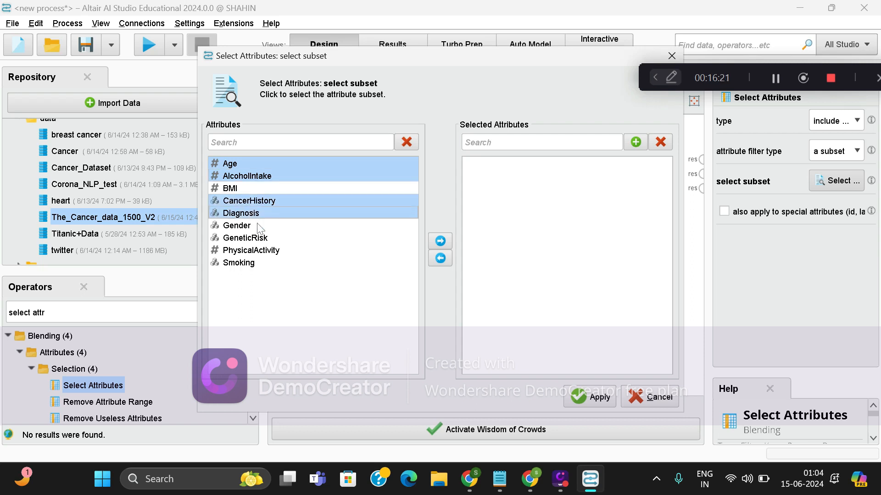
left_click(260, 229, "ctrl")
left_click(266, 239, "ctrl")
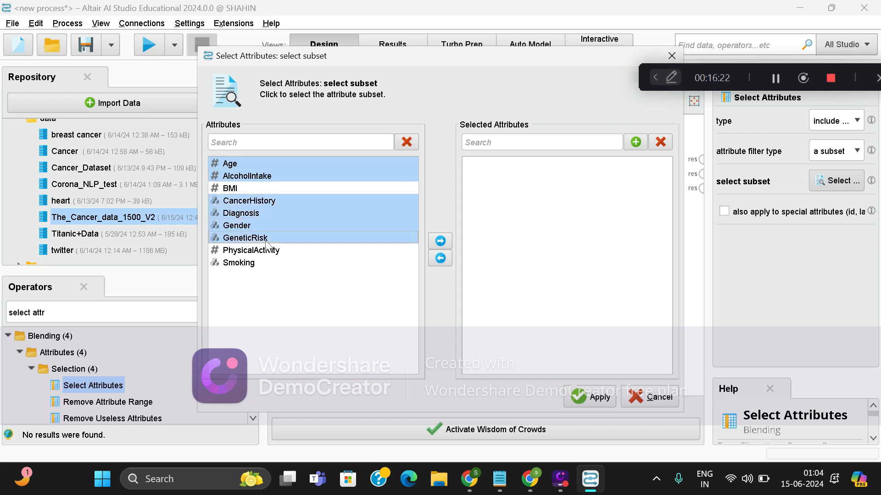
left_click(275, 263, "ctrl")
left_click(441, 241)
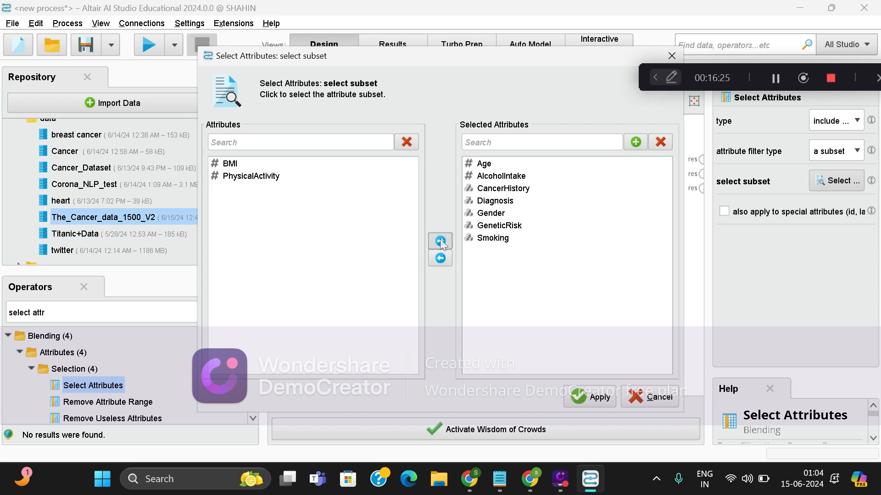
left_click(588, 398)
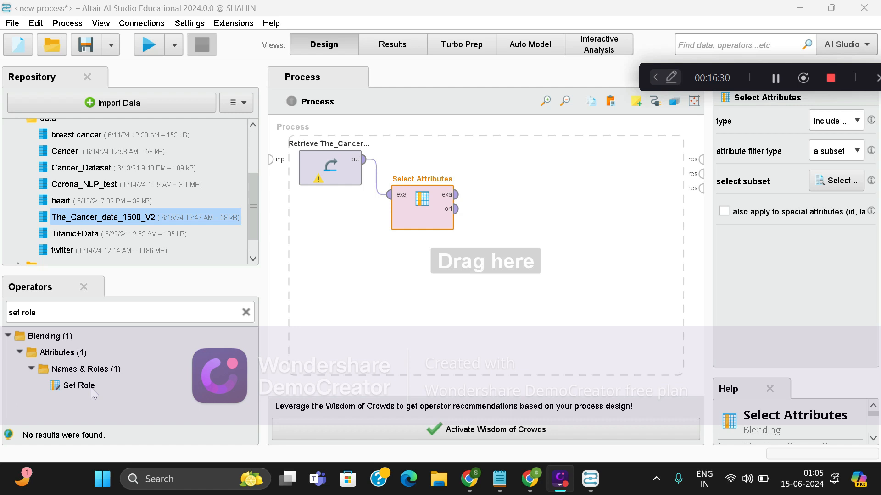
- Add a Set Role operator connected after Select Attributes and arrange both operators in a row below the Retrieve operator
left_click_drag(94, 392, 483, 194)
left_click_drag(415, 213, 324, 249)
left_click_drag(535, 222, 443, 257)
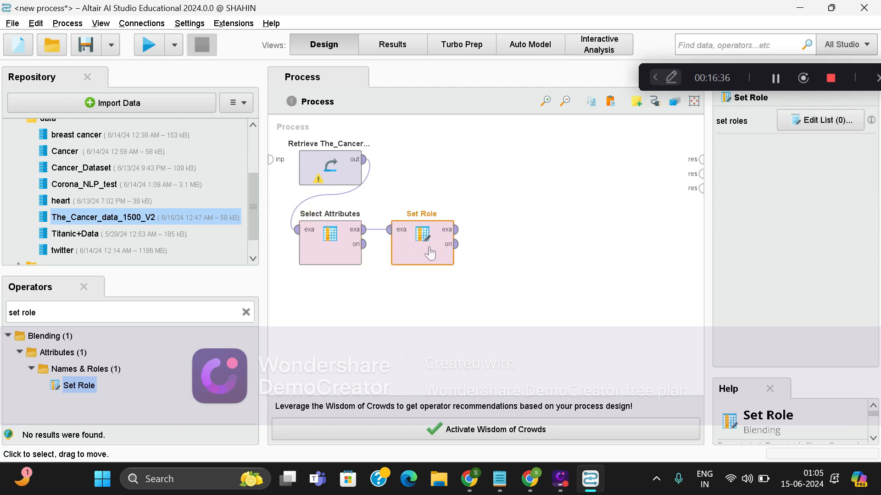
- Assign the label role to the Diagnosis attribute in the Set Role operator
left_click(837, 125)
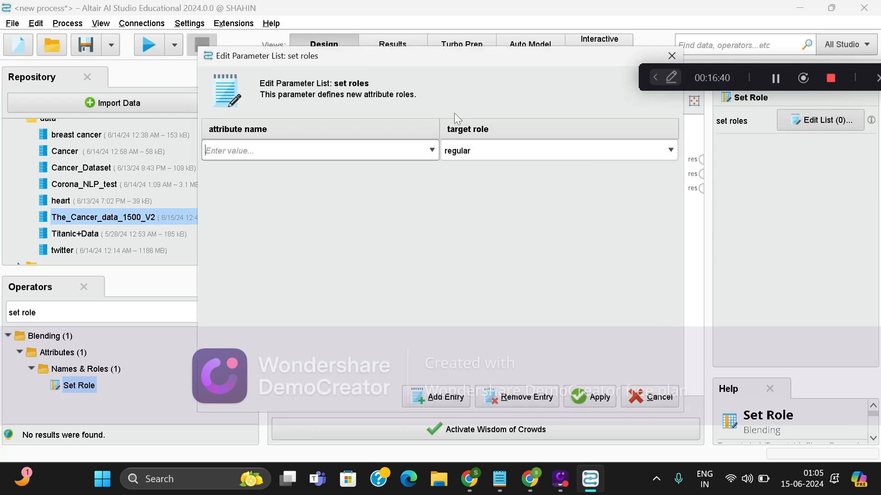
left_click(776, 83)
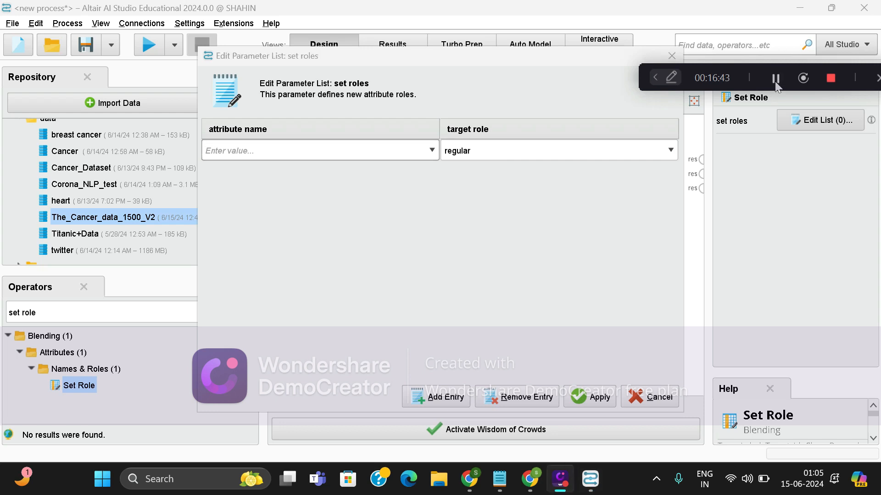
left_click(316, 150)
left_click(433, 151)
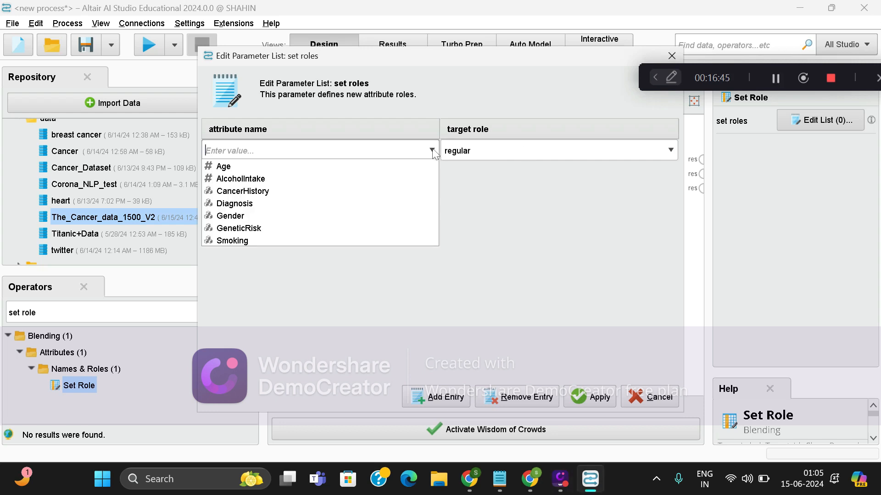
left_click(336, 208)
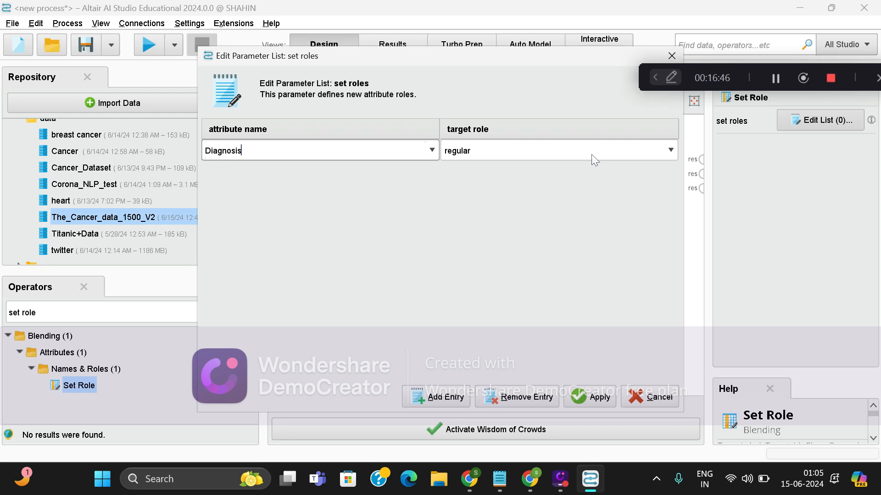
left_click(670, 151)
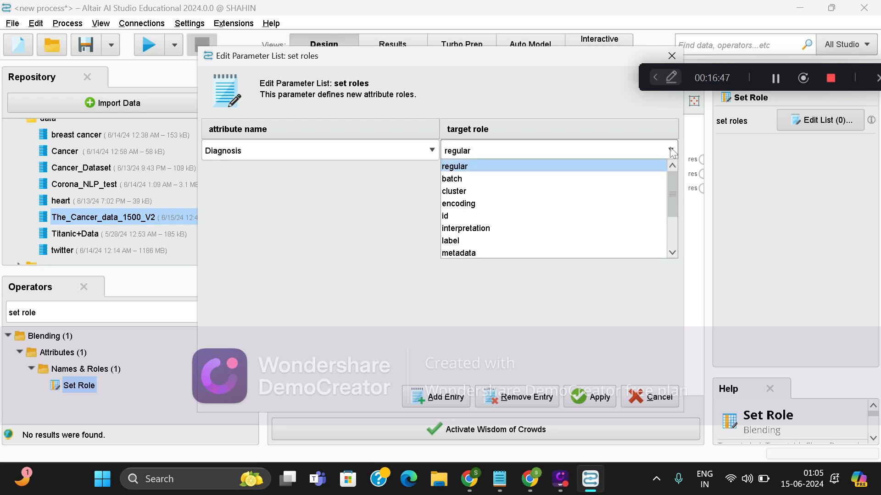
left_click(535, 241)
left_click(582, 390)
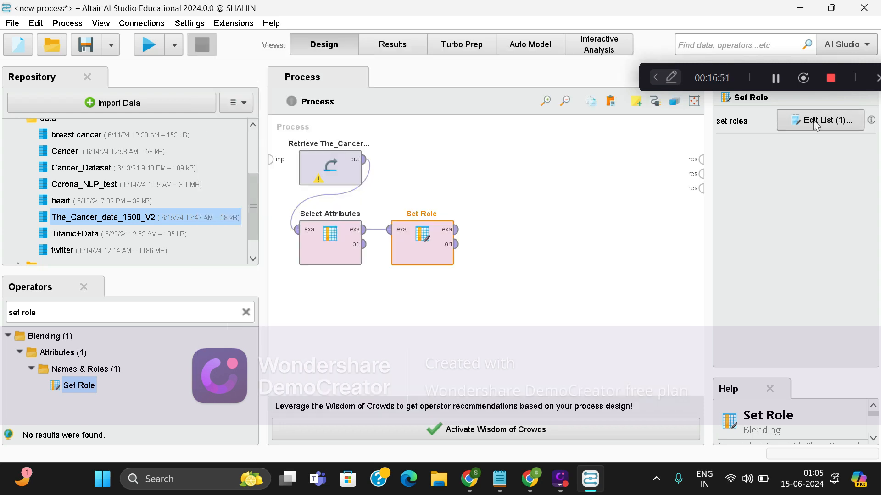
- Add a Split Data operator beside Set Role and connect Set Role's example output to its example input
left_click(775, 79)
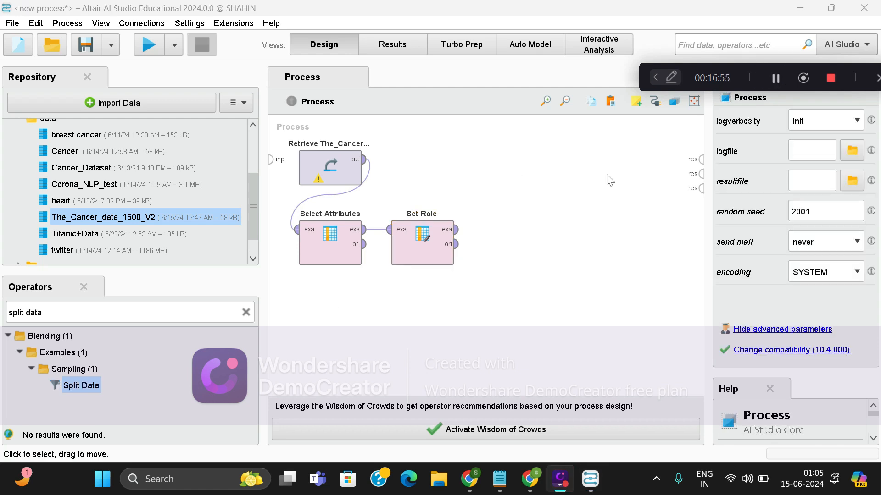
left_click_drag(81, 386, 34, 365)
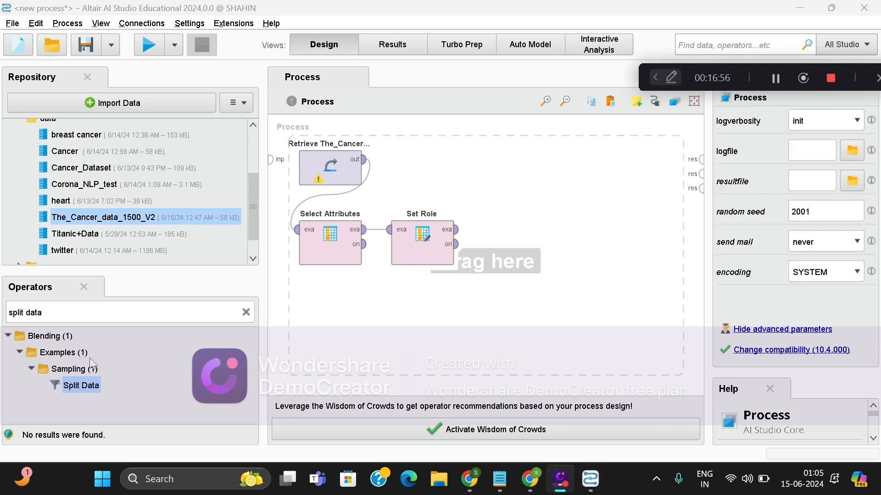
left_click_drag(87, 387, 509, 250)
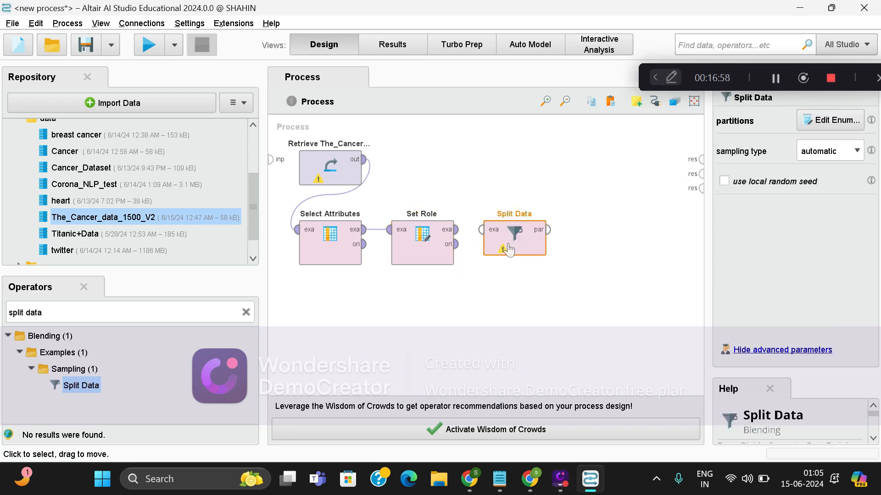
left_click(455, 230)
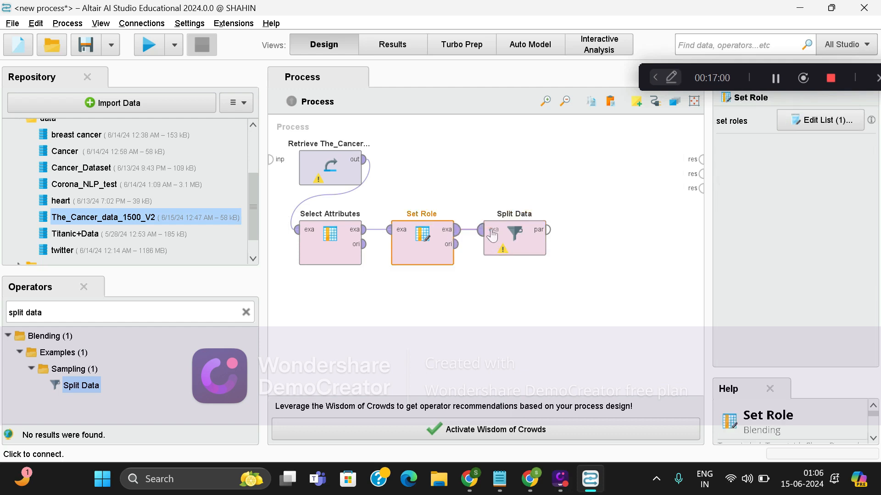
left_click(481, 229)
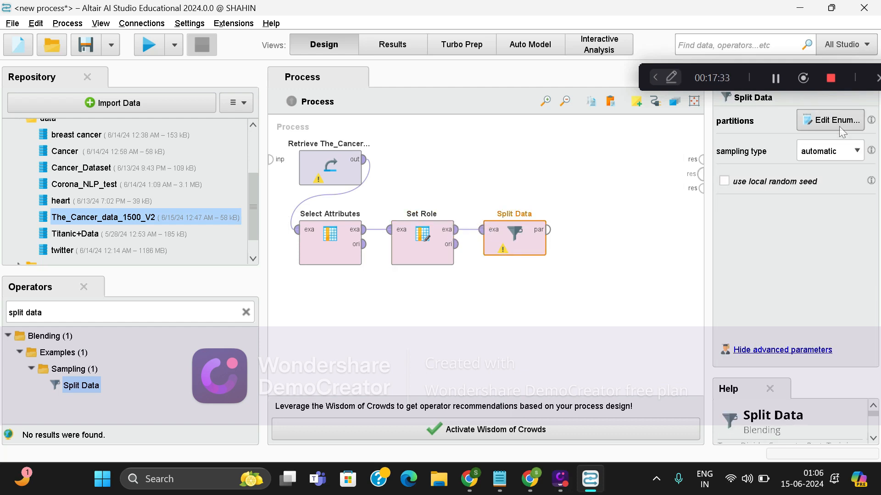
- Define two partitions for Split Data, giving the first a ratio of 0.6
left_click(838, 124)
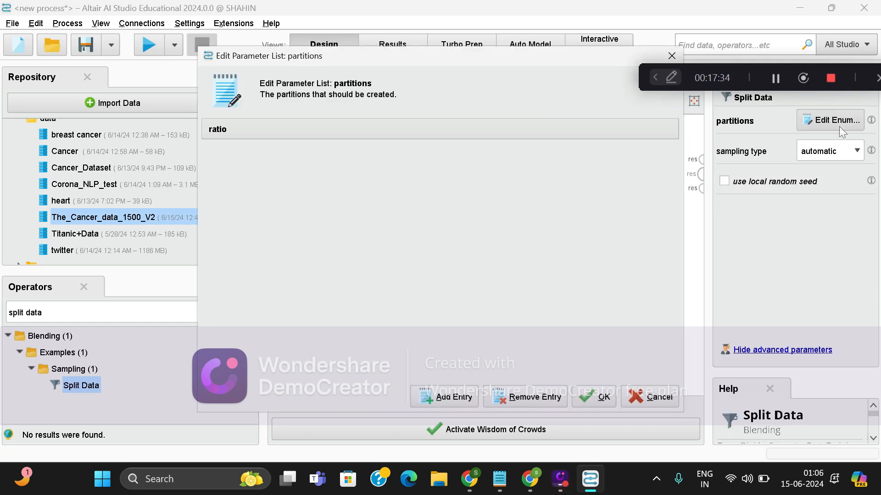
left_click(447, 398)
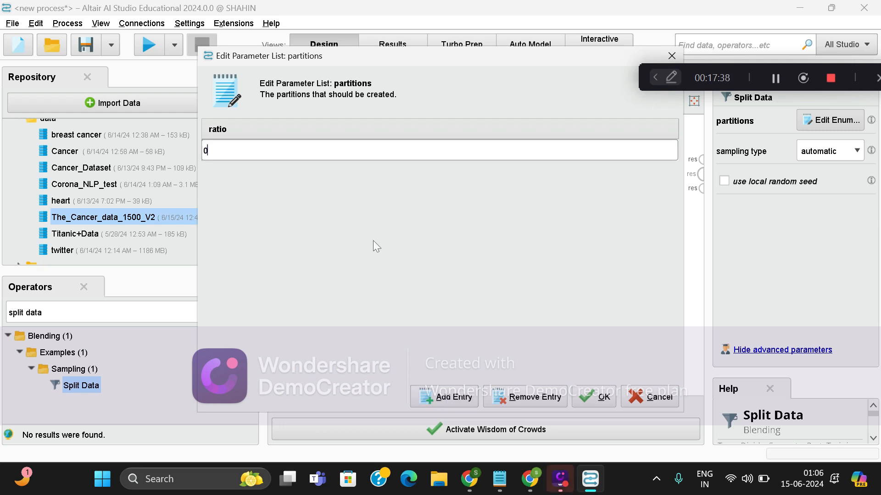
left_click(451, 395)
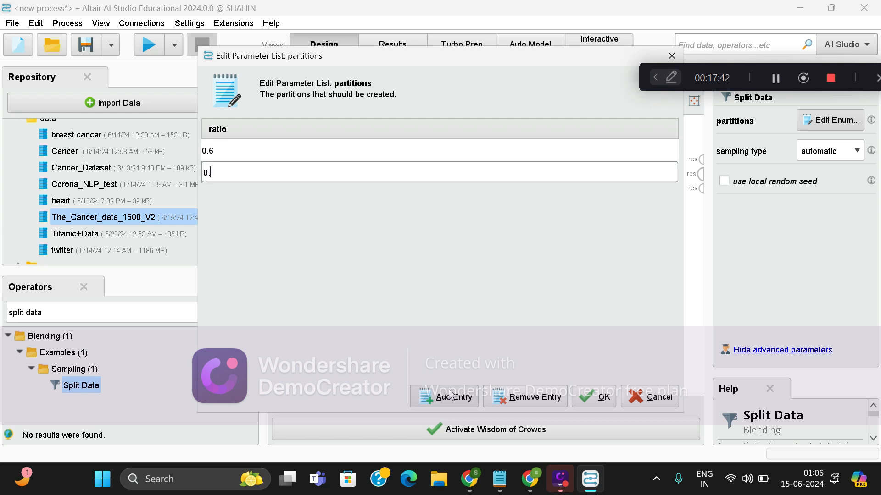
left_click(598, 397)
- Add a Decision Tree operator above Split Data and connect Split Data's first partition output to its training input
left_click_drag(88, 385, 440, 141)
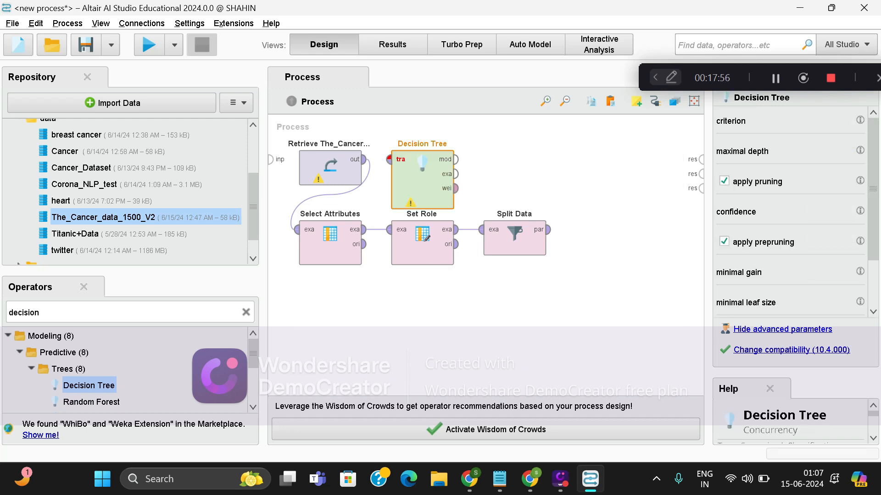
left_click_drag(423, 179, 469, 179)
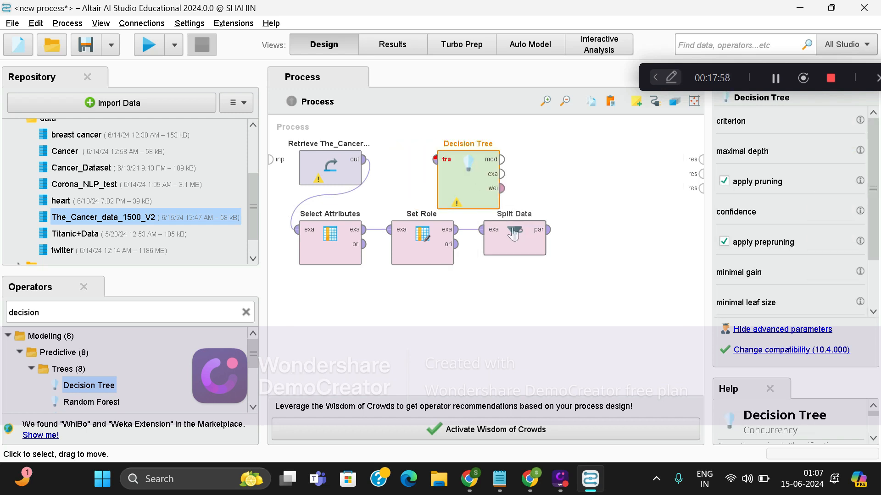
left_click(549, 230)
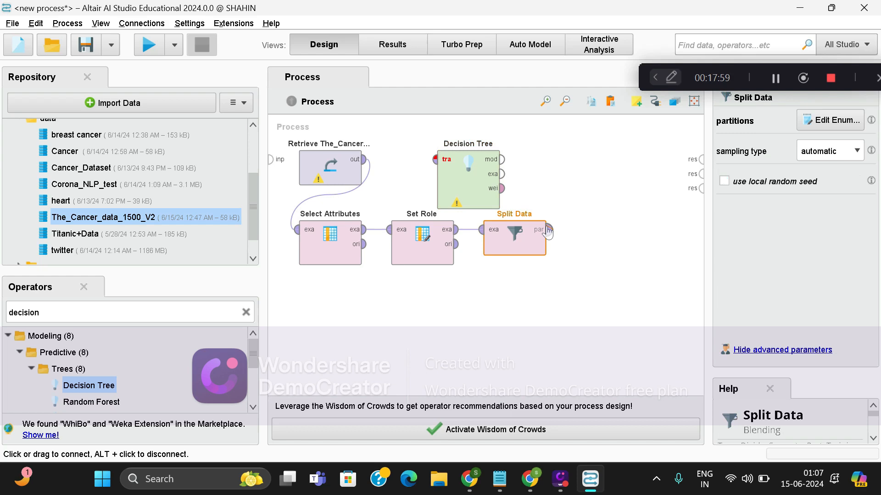
left_click(433, 158)
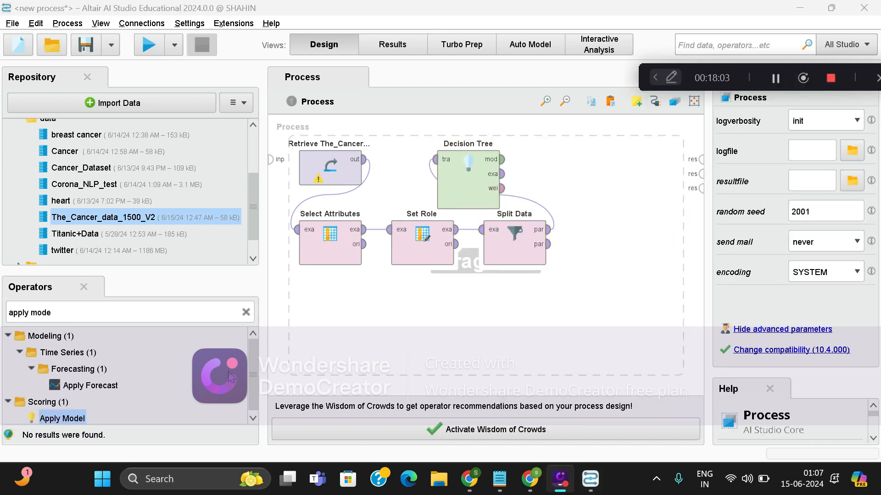
- Add Apply Model beside Decision Tree, feeding it the tree's model output and Split Data's second partition as unlabelled data
left_click(775, 83)
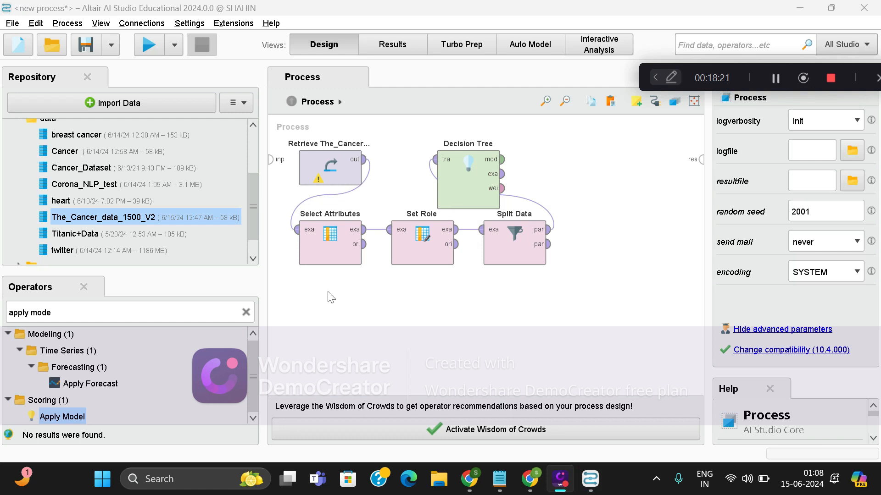
left_click_drag(69, 417, 559, 161)
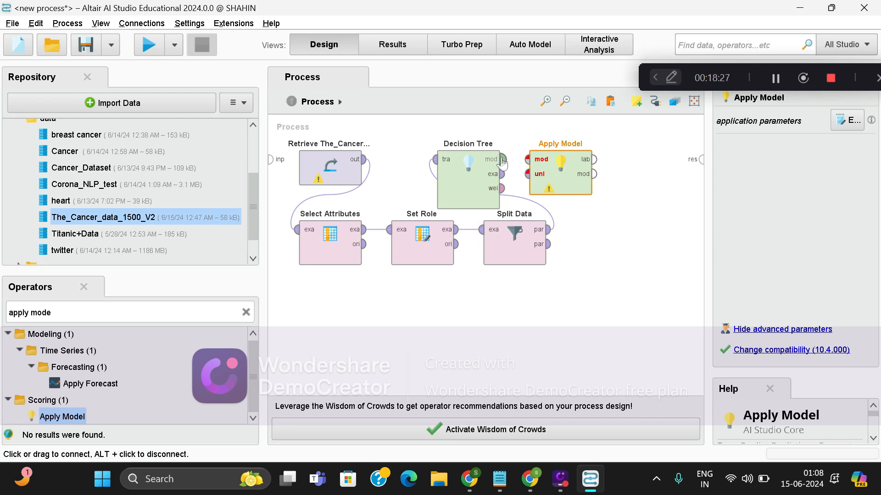
left_click_drag(503, 161, 528, 159)
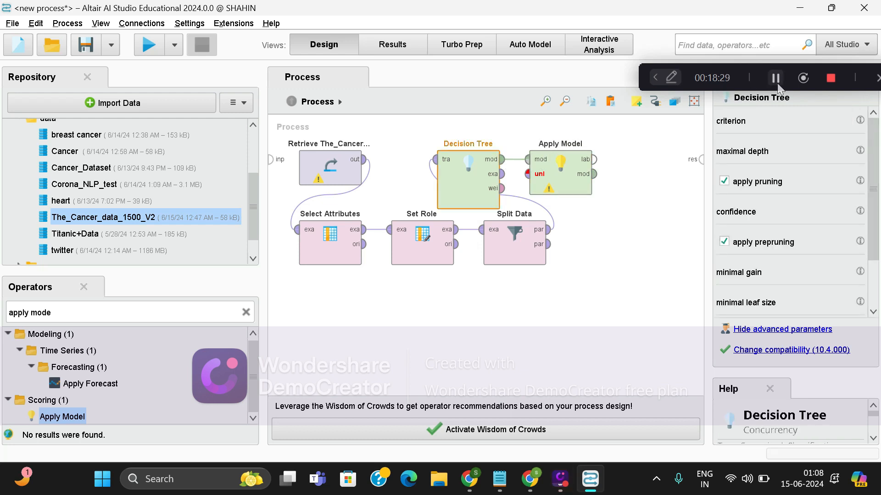
left_click(548, 244)
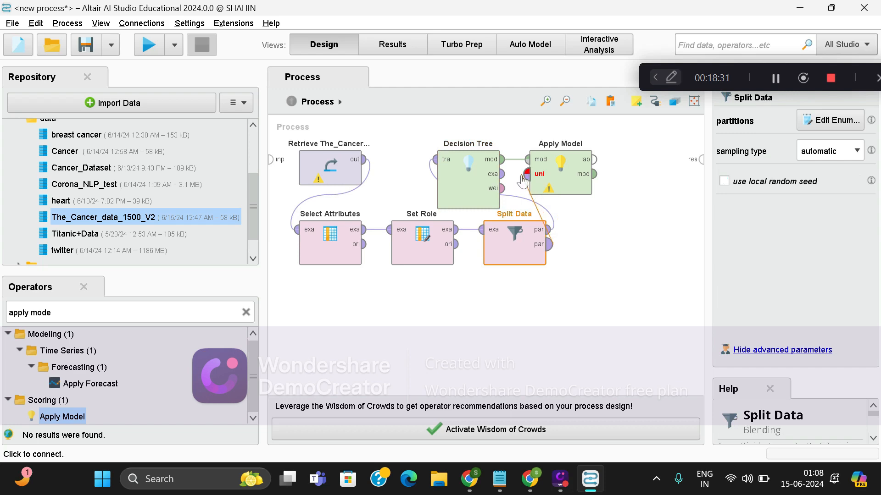
left_click(526, 175)
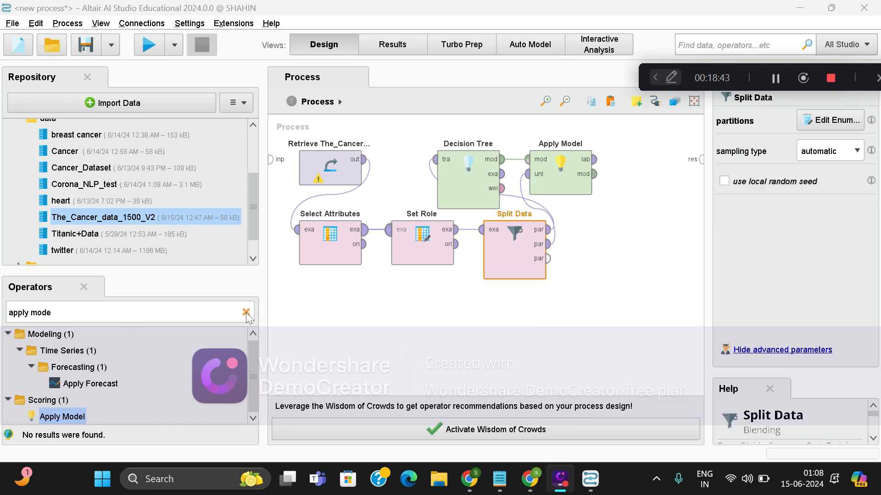
- Add a Performance (Classification) operator below Apply Model and connect Apply Model's labelled data output to its labelled data input
left_click(246, 312)
type("perfot")
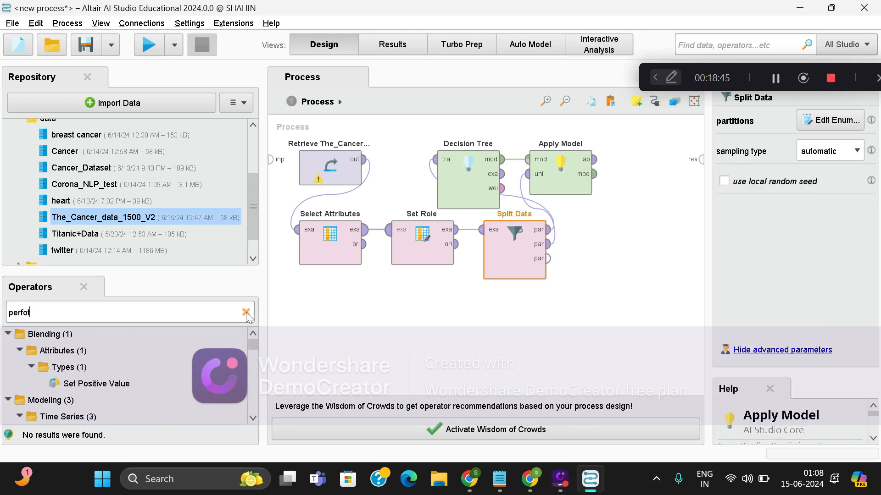
key("BackSpace")
type("rmace")
scroll(150, 385, "down", 2)
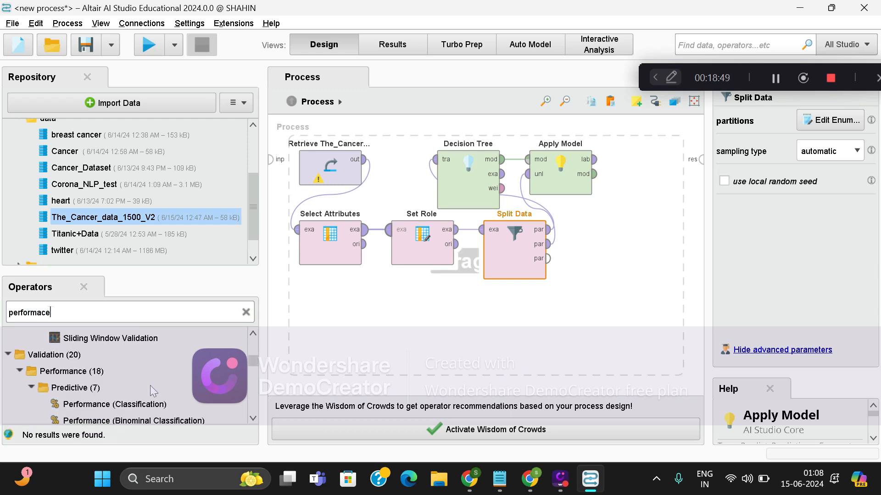
scroll(150, 385, "down", 2)
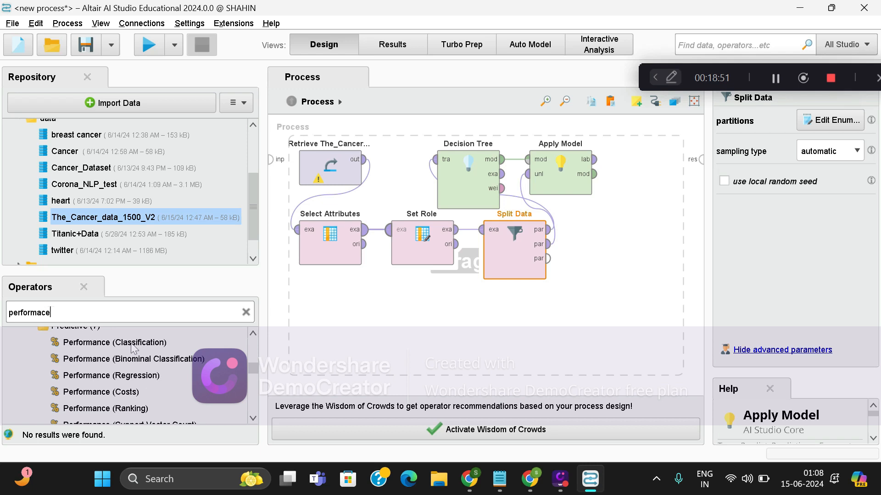
left_click_drag(133, 349, 635, 298)
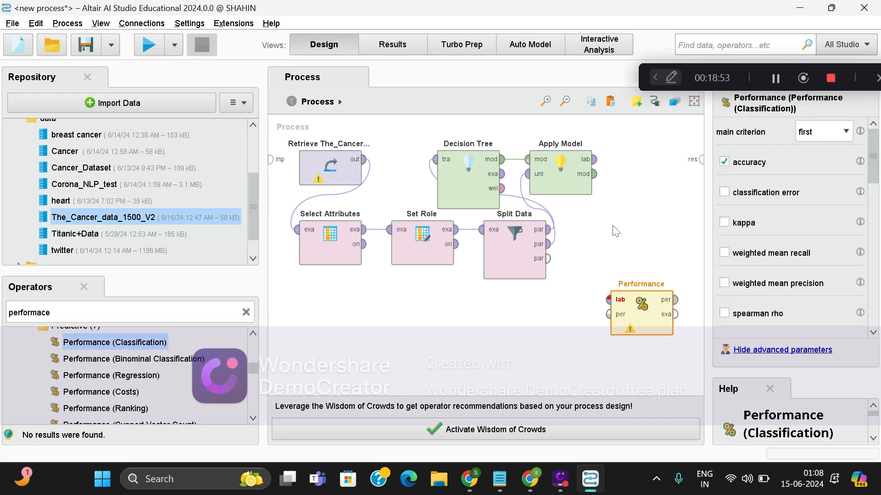
left_click(595, 160)
left_click(609, 299)
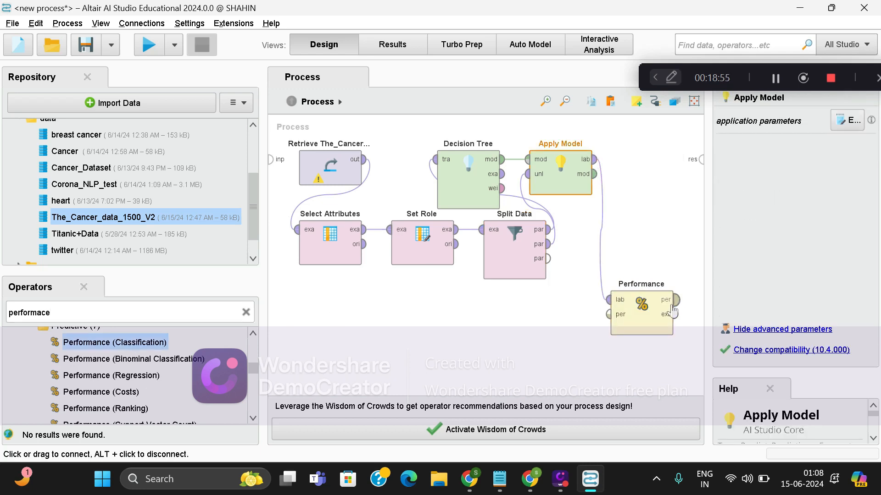
- Connect Apply Model's model output and Performance's performance and example outputs to the first three process result ports
left_click(679, 306)
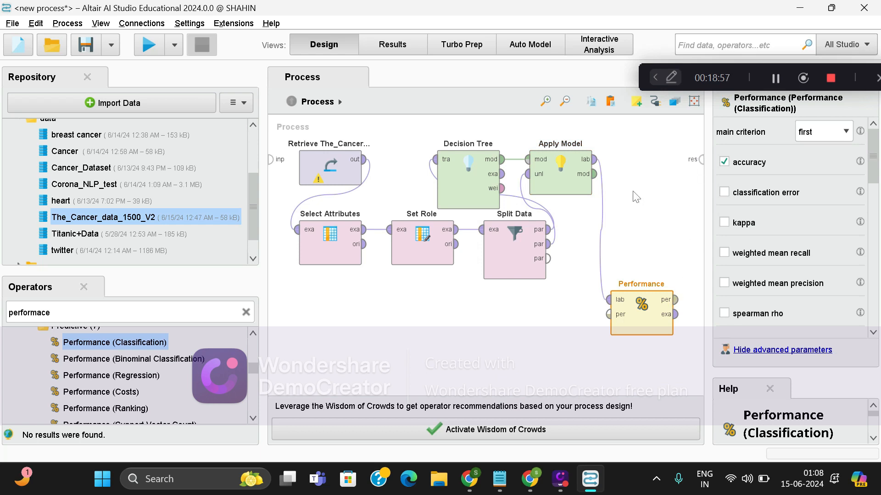
left_click(595, 173)
left_click(701, 159)
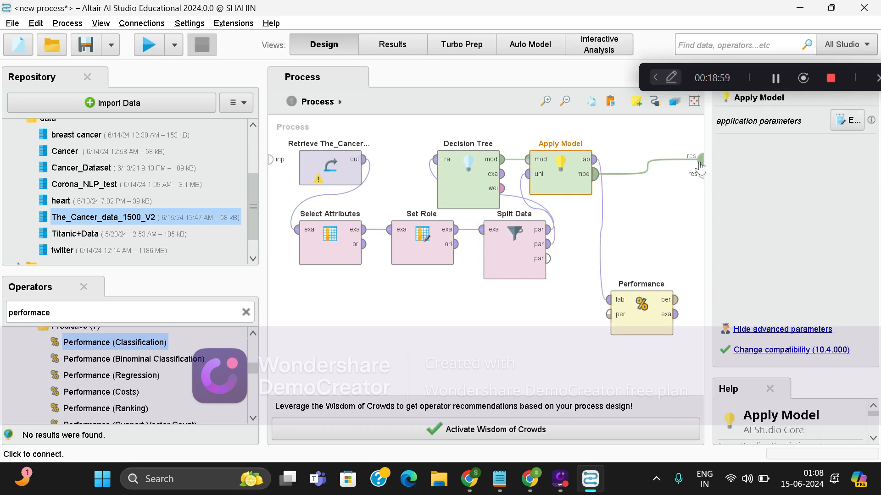
left_click(676, 299)
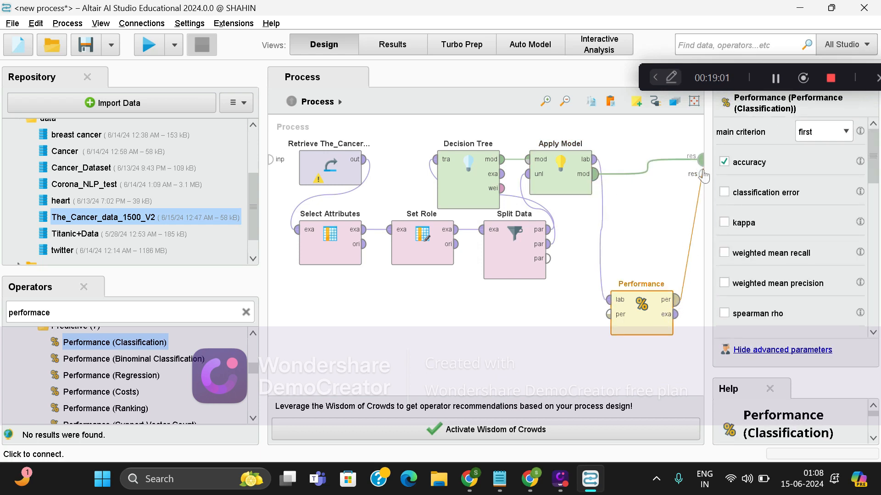
left_click(702, 174)
left_click(675, 314)
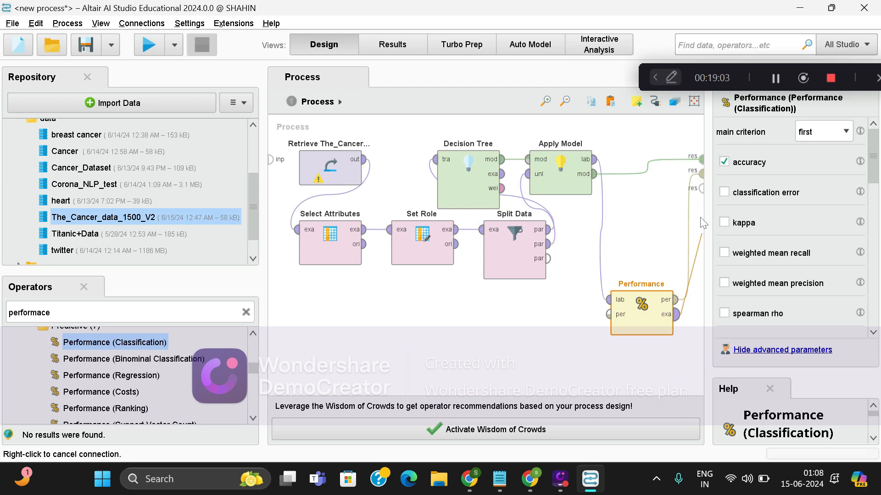
left_click(700, 189)
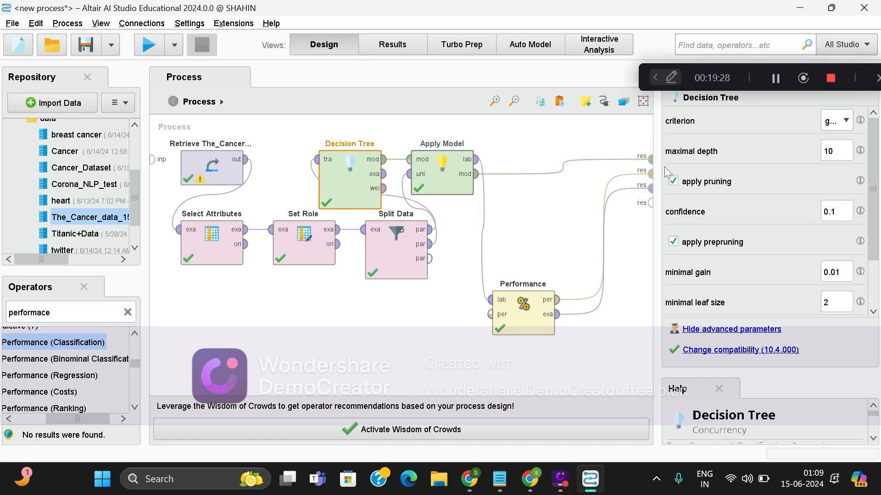
- Choose gain_ratio as the Decision Tree operator's splitting criterion
left_click_drag(658, 168, 589, 171)
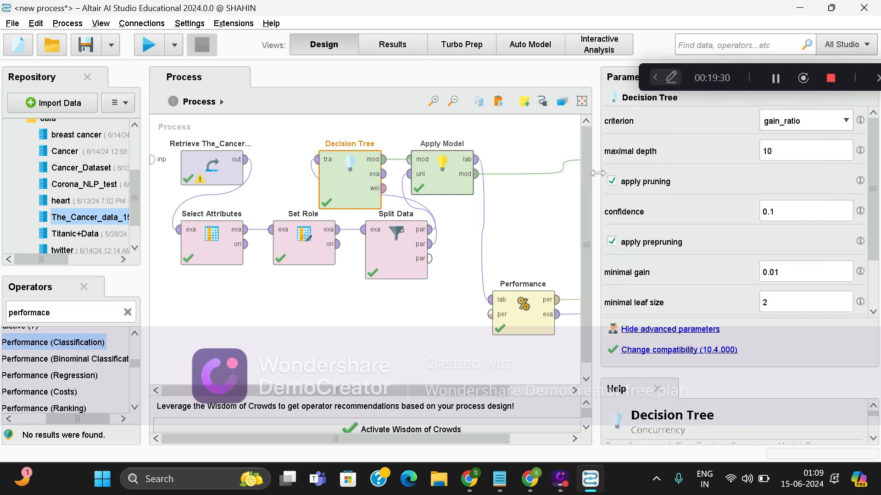
left_click(843, 120)
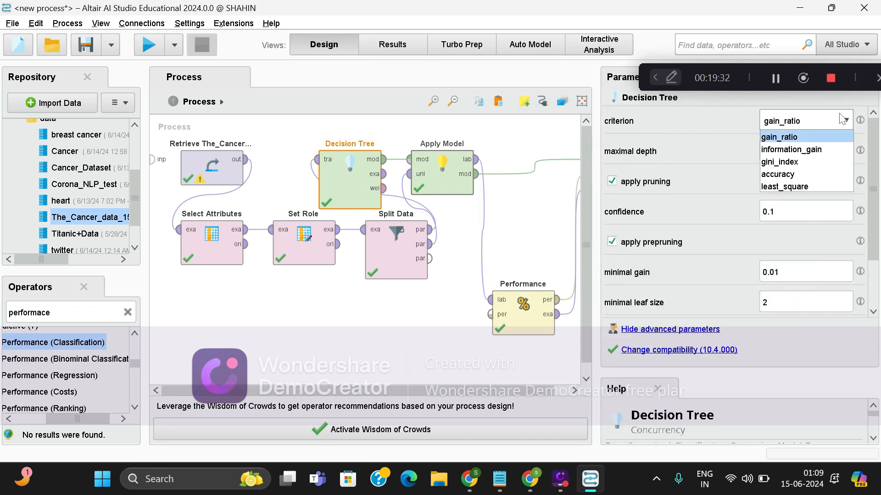
left_click(813, 137)
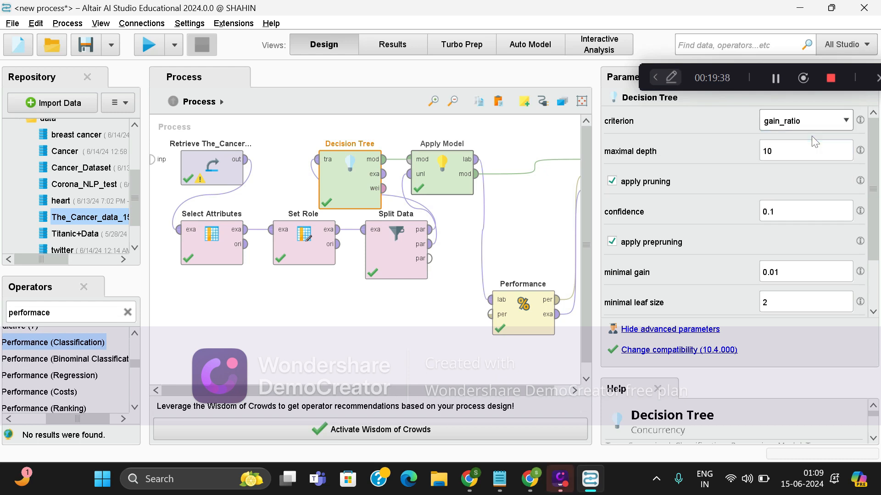
left_click_drag(596, 190, 630, 190)
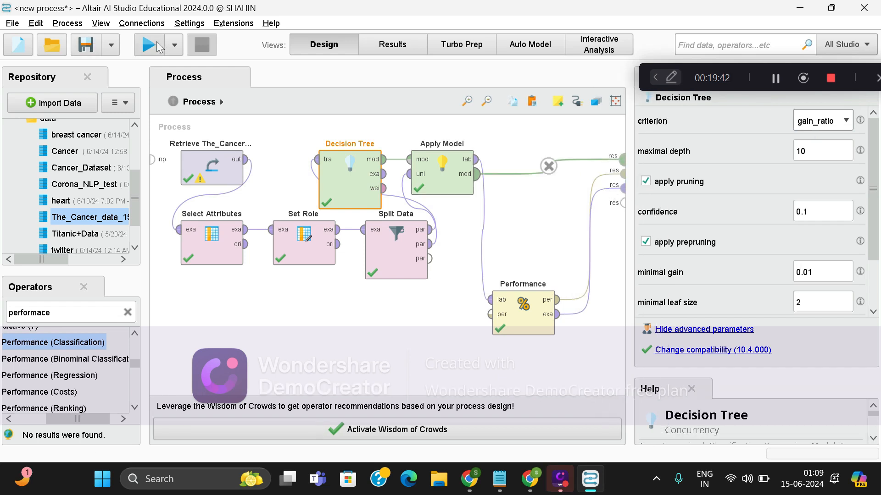
- Run the decision tree process and show the resulting performance vector's accuracy table
left_click(158, 46)
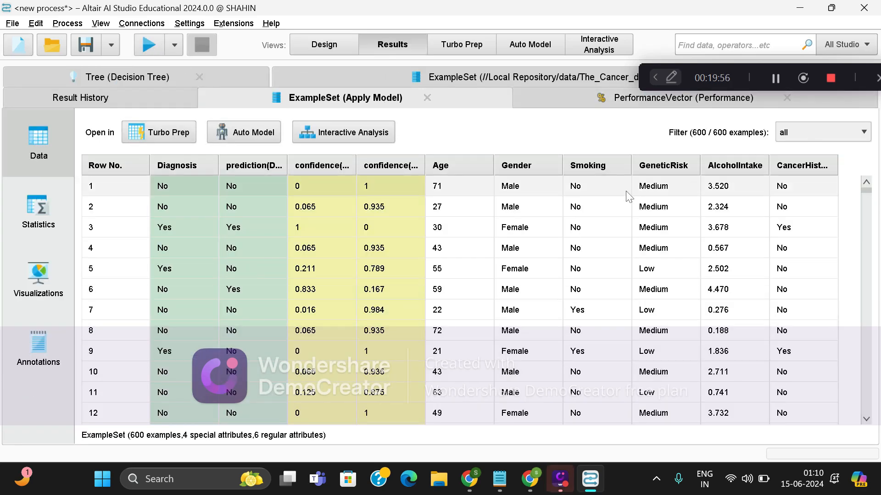
left_click(606, 105)
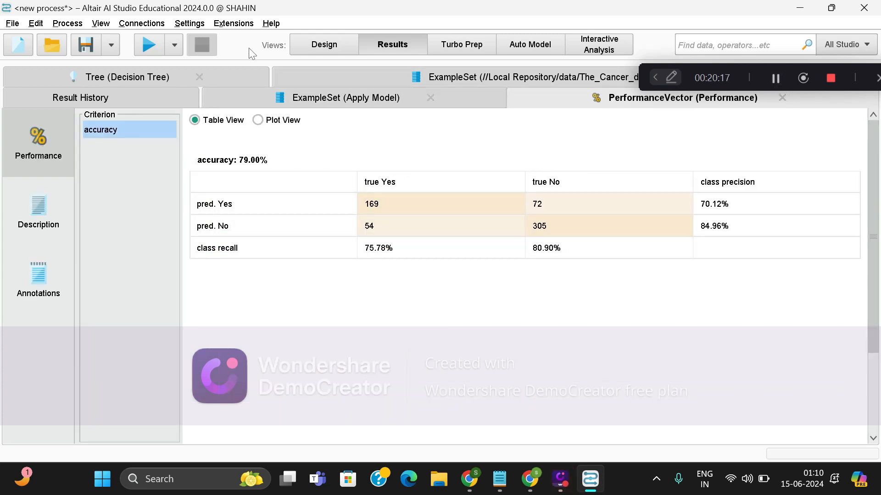
- Examine the resulting decision tree graph, including its root split on CancerHistory and the branches below it
left_click(153, 75)
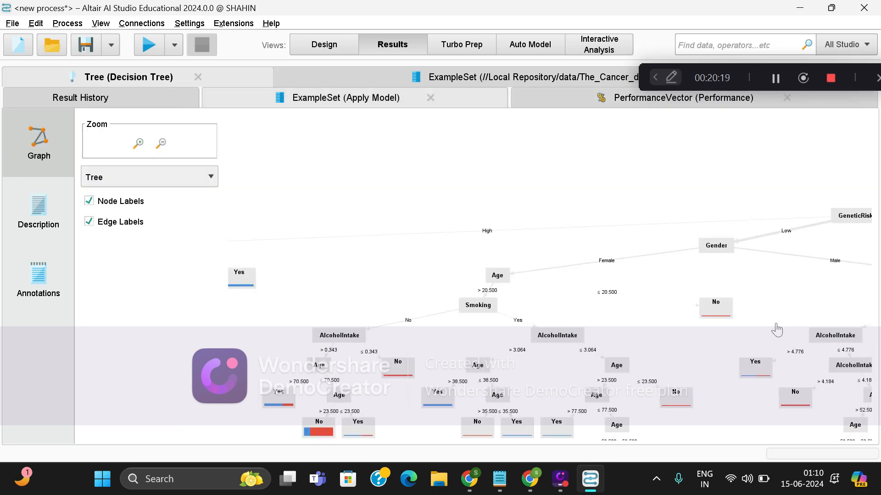
left_click_drag(775, 324, 550, 302)
left_click_drag(656, 322, 525, 307)
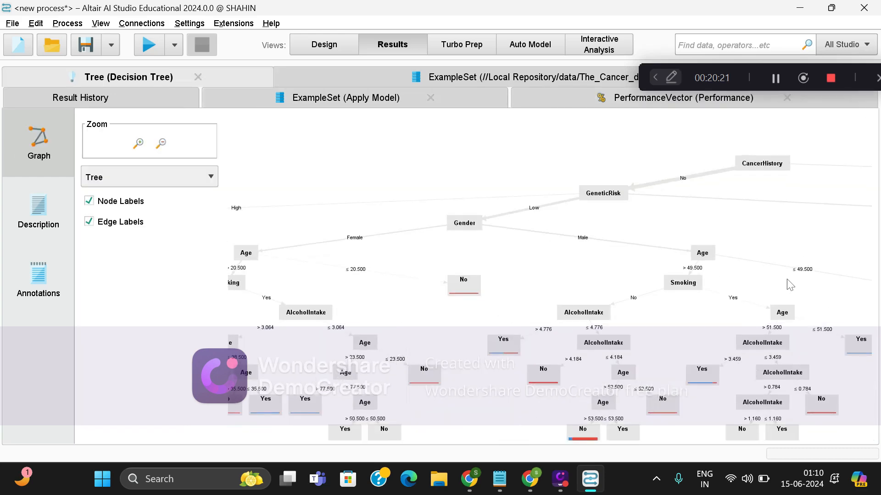
left_click_drag(787, 280, 615, 307)
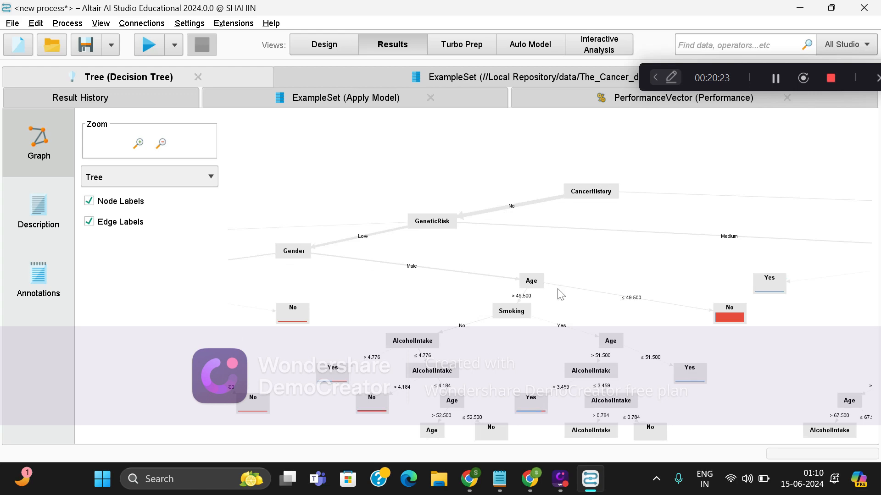
left_click(139, 146)
left_click(139, 145)
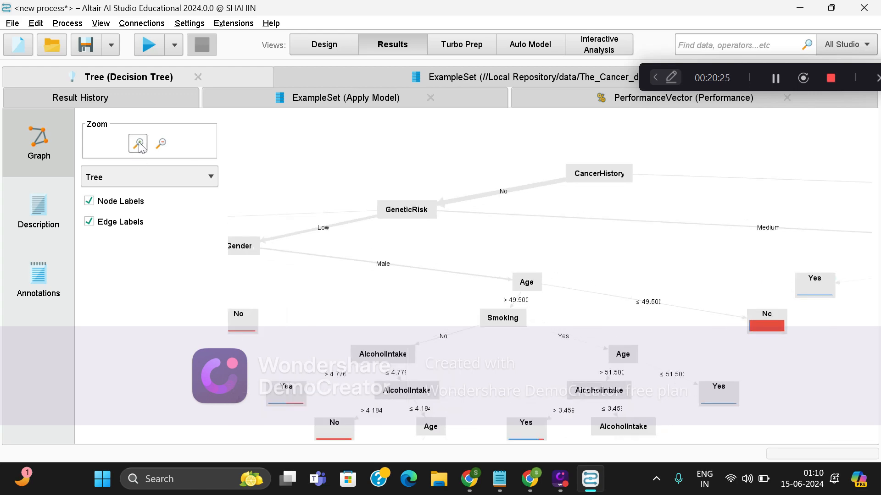
left_click(162, 146)
left_click(164, 147)
left_click(164, 147)
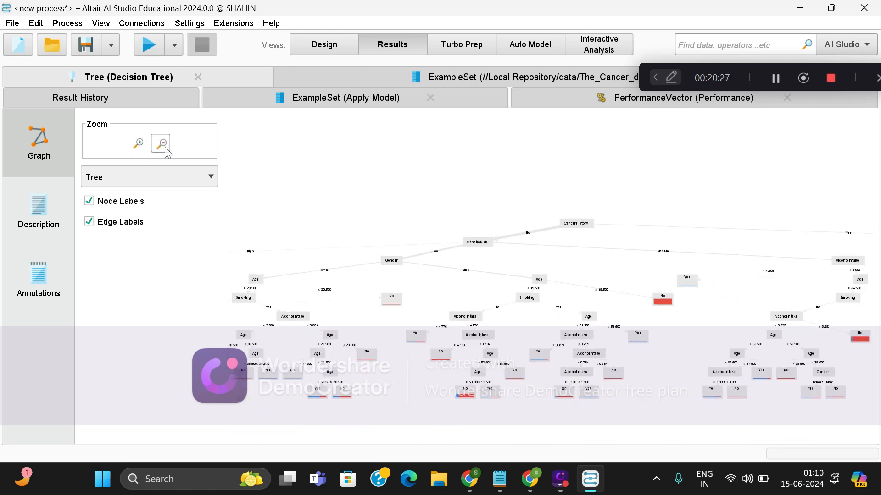
left_click(165, 147)
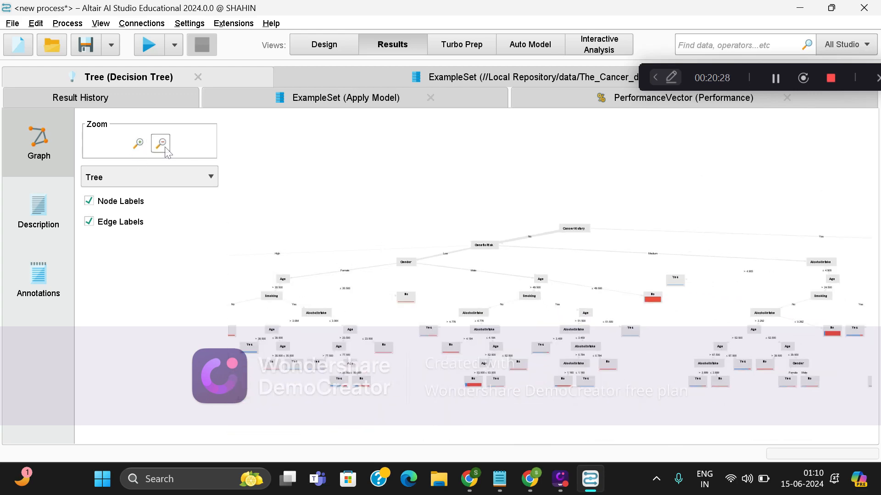
- Preview the decision tree graph in the Balloon and Circle layouts, restore the Tree layout, and return to the process design
left_click(161, 180)
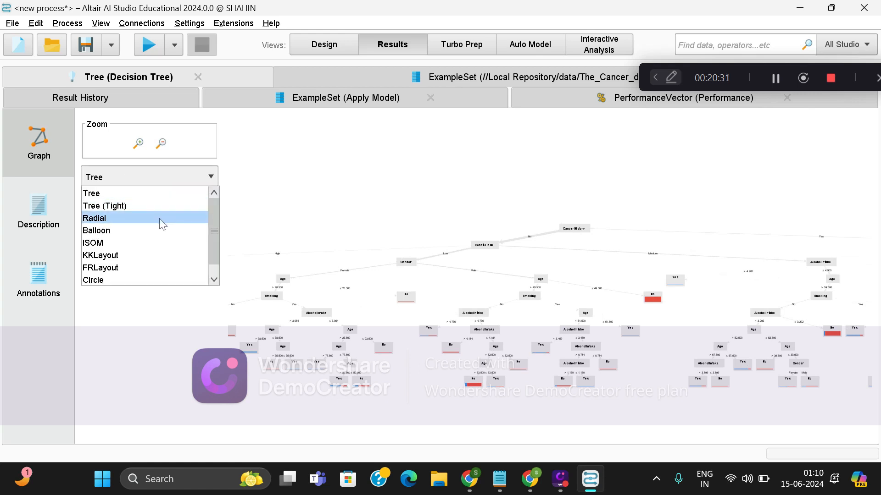
left_click(164, 230)
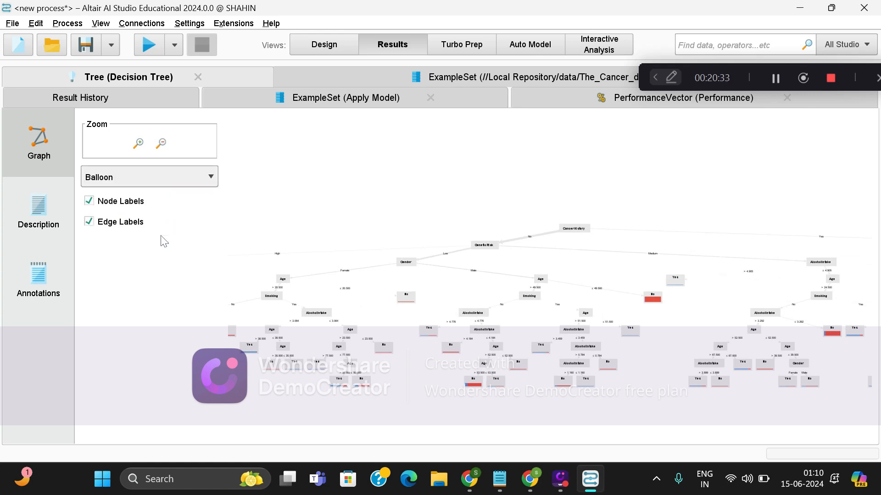
left_click(204, 177)
left_click(177, 281)
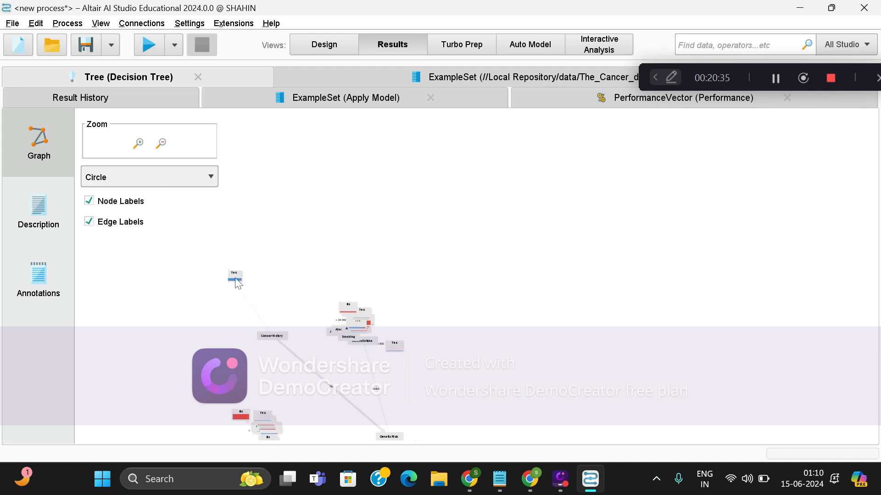
left_click(180, 179)
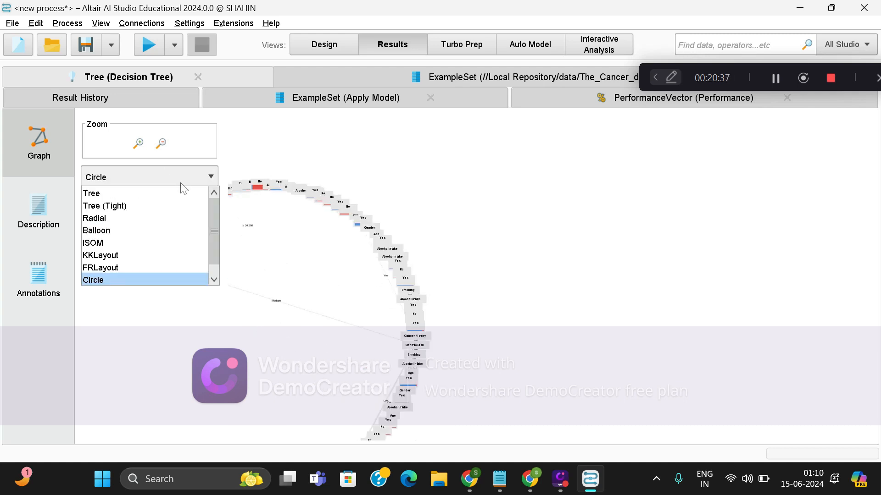
left_click(164, 196)
left_click(326, 44)
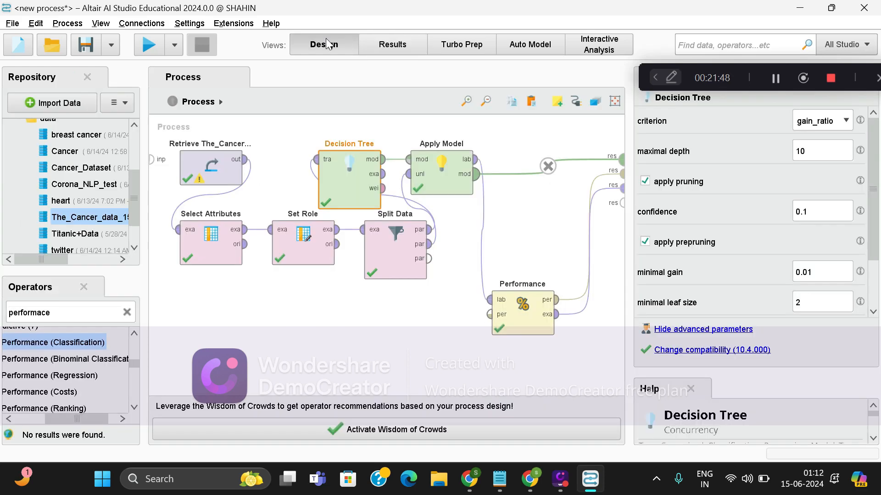